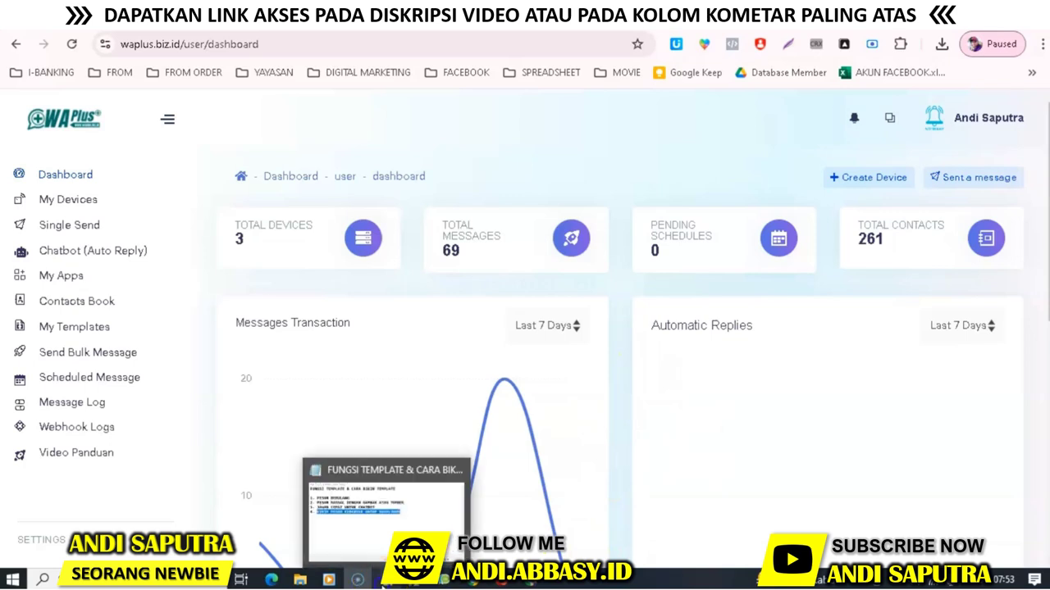
Step: Bring up the template notes and highlight the title, PESAN BERULANG and bulk image message uses
left_click(382, 579)
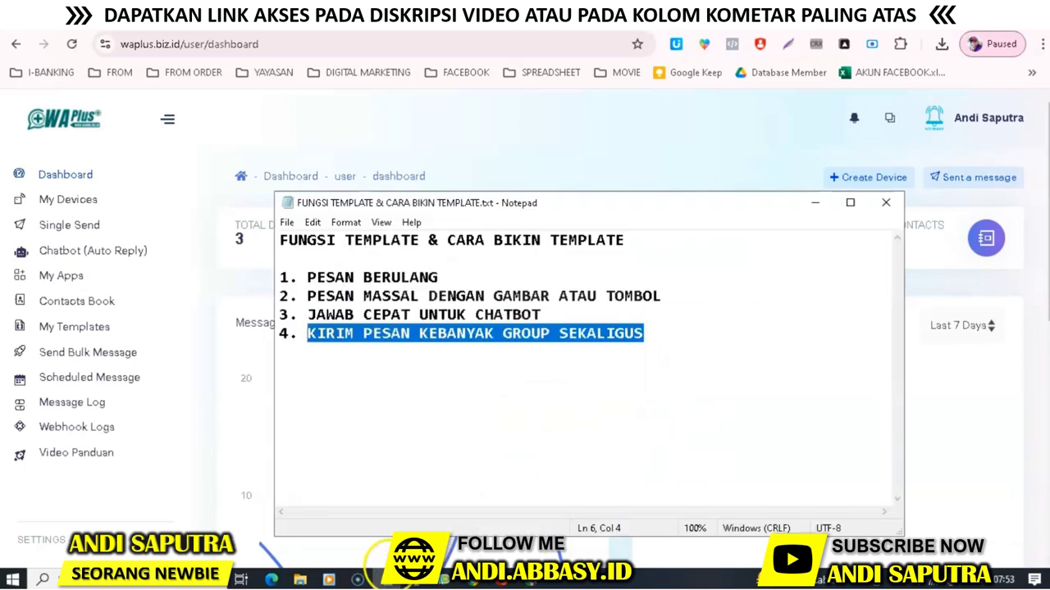
mouse_move(642, 240)
left_mouse_down()
mouse_move(380, 239)
mouse_move(271, 224)
left_mouse_up()
left_click(391, 278)
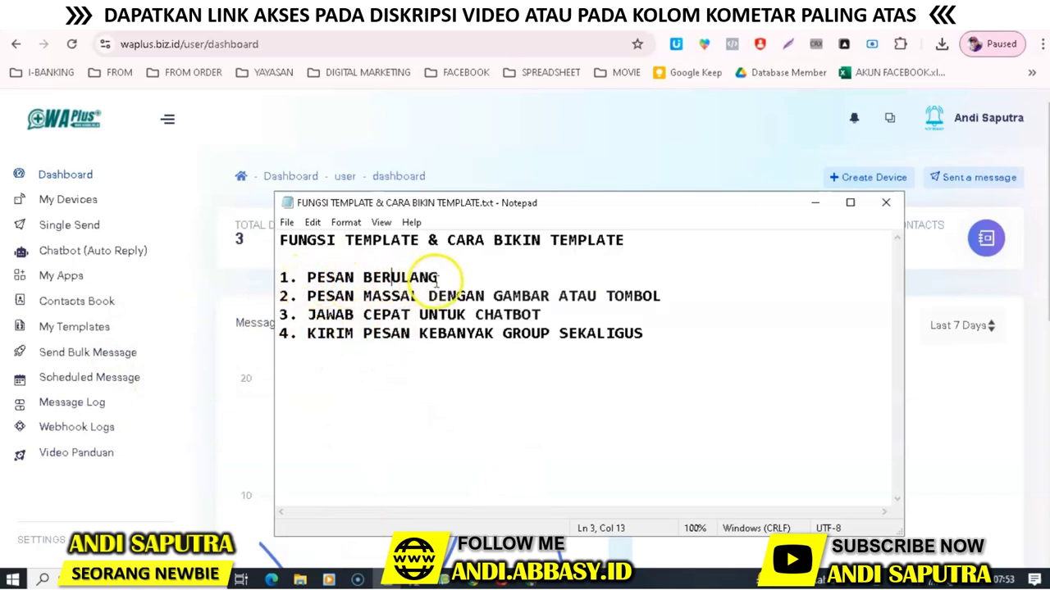
left_click_drag(306, 296, 659, 301)
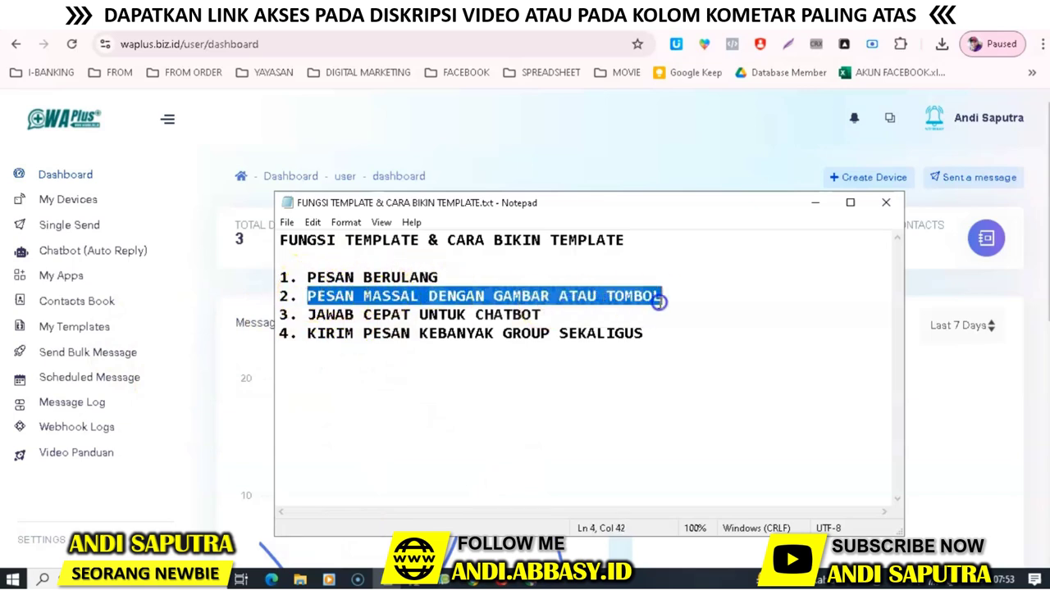
left_click(558, 297)
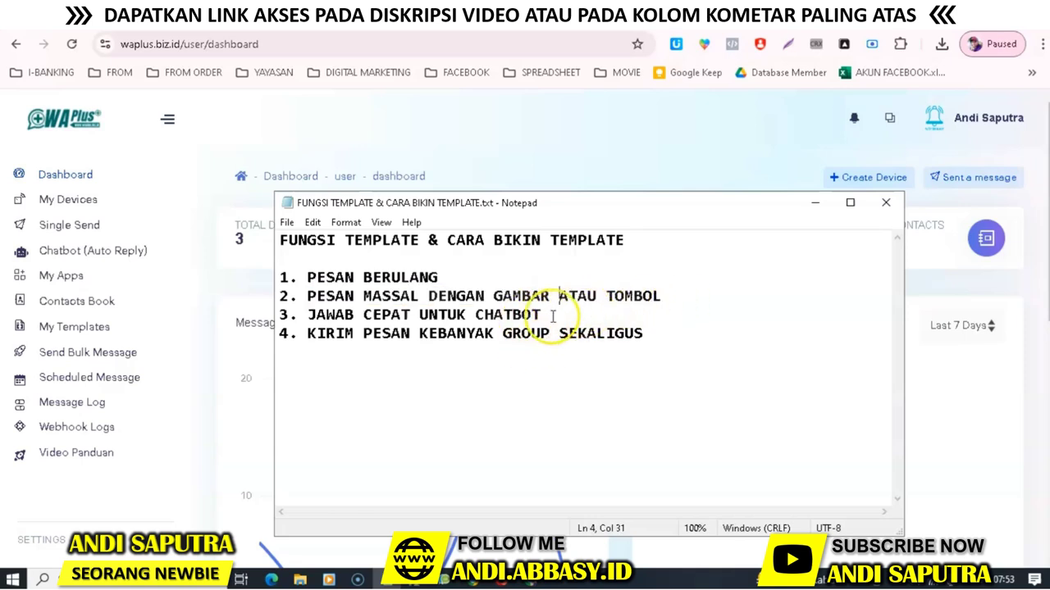
Step: Highlight the chatbot quick-reply and group message uses, then minimize the notes
left_click_drag(552, 316, 316, 317)
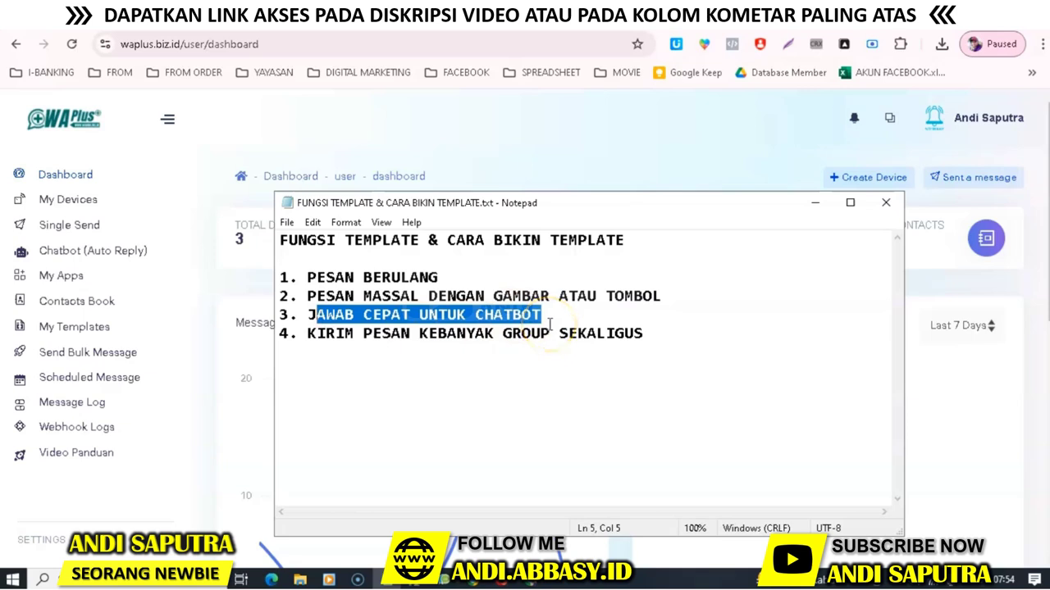
left_click(683, 345)
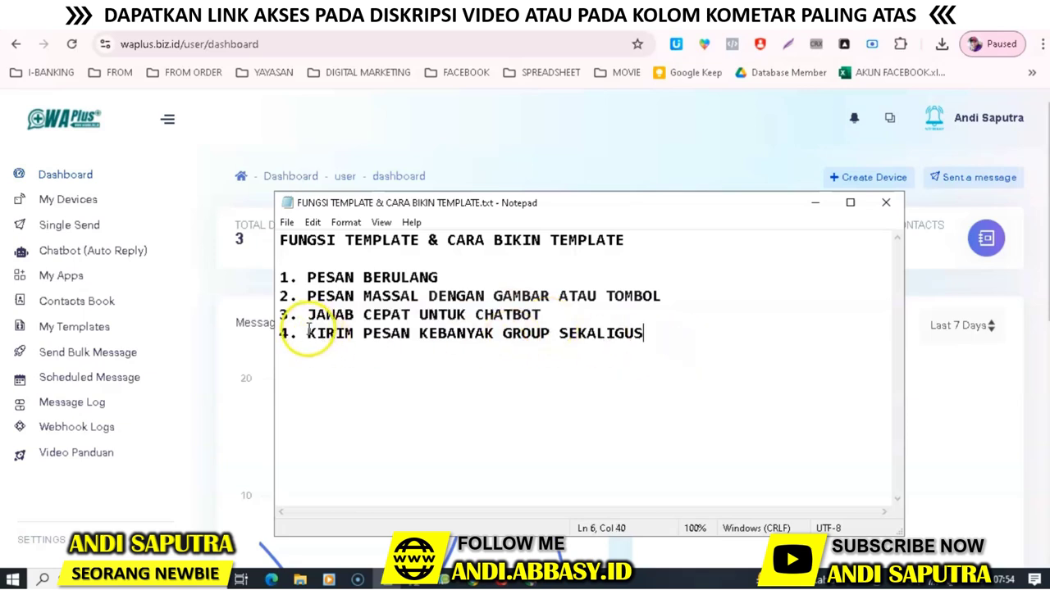
left_click_drag(308, 333, 605, 334)
left_click(654, 336)
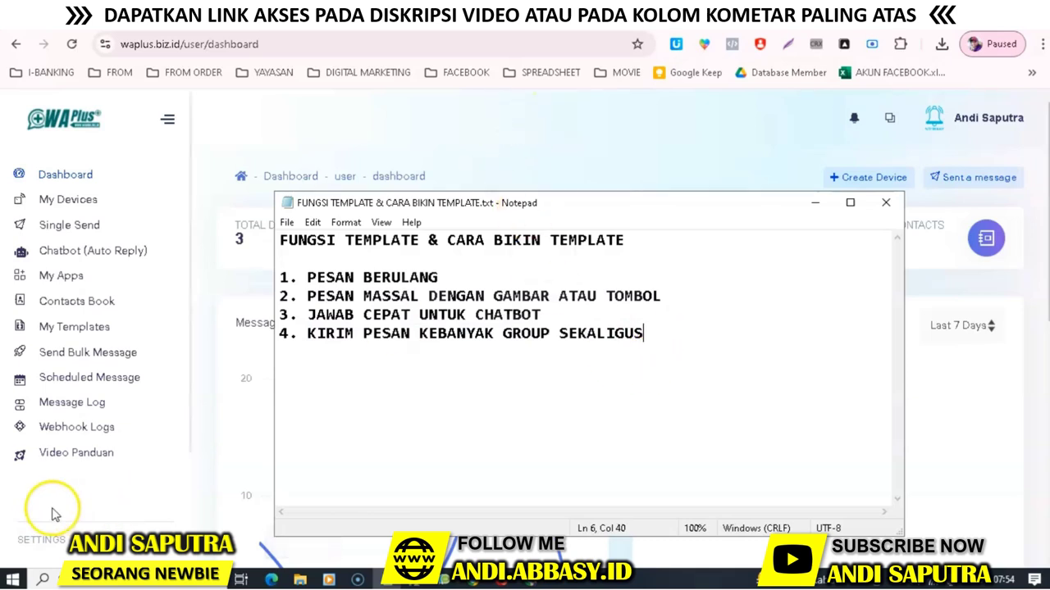
left_click(815, 205)
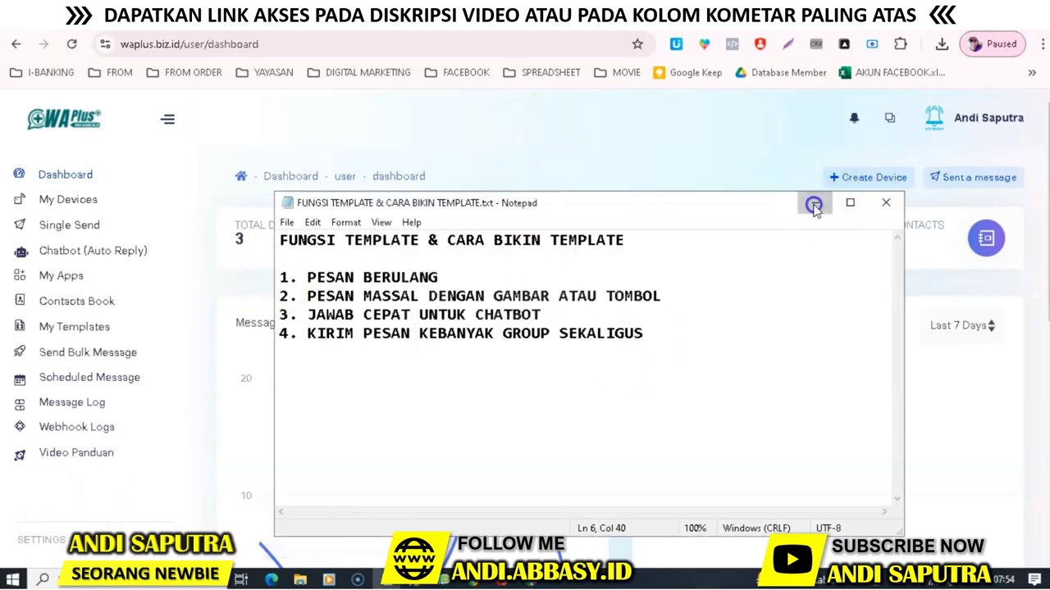
Step: Restore the template notes from the taskbar, then hide them again to reveal the dashboard
mouse_move(384, 577)
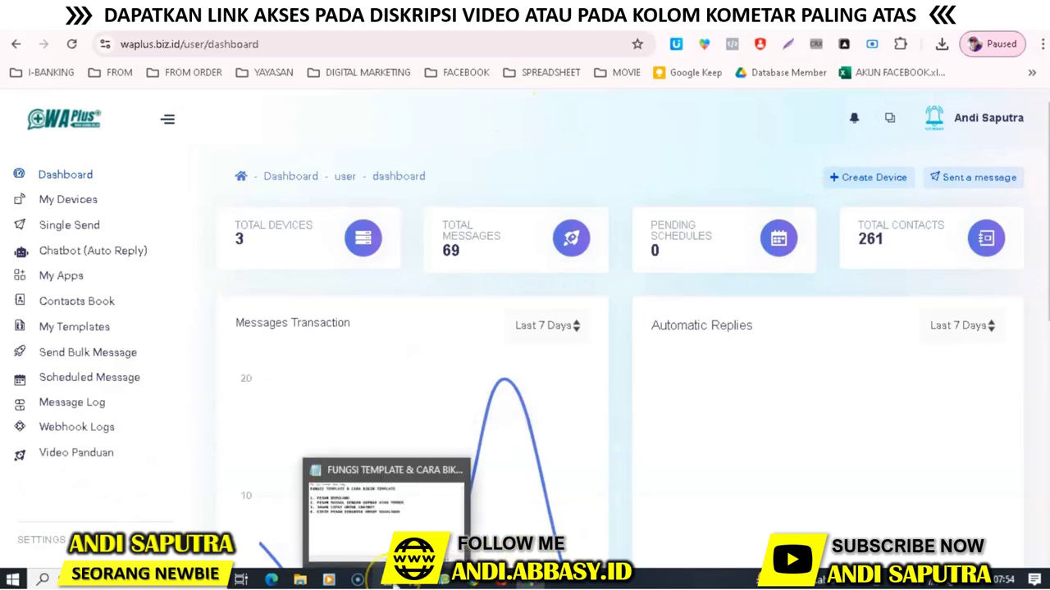
left_click(386, 508)
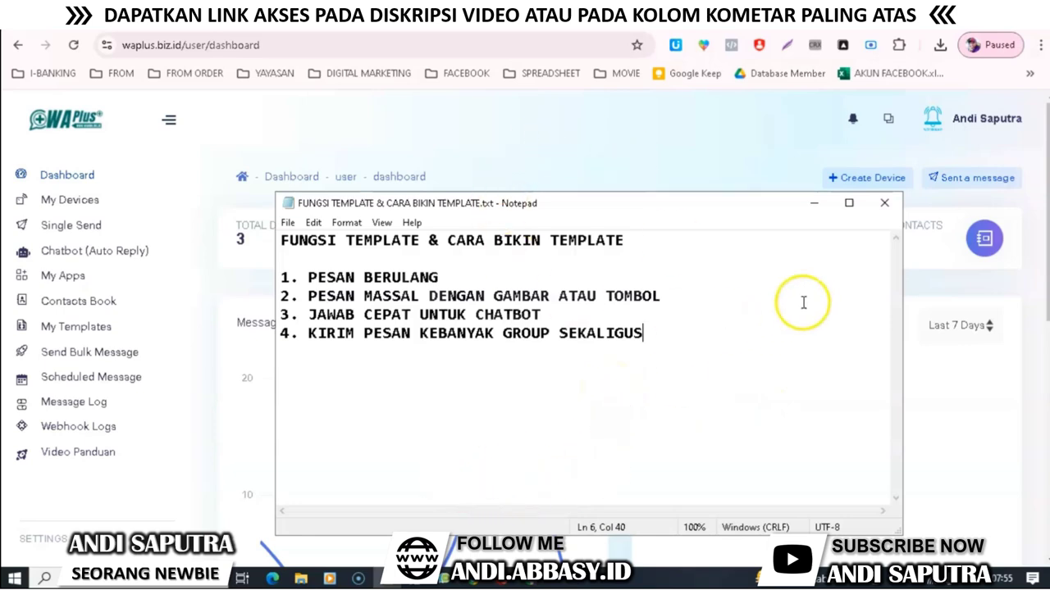
left_click(701, 155)
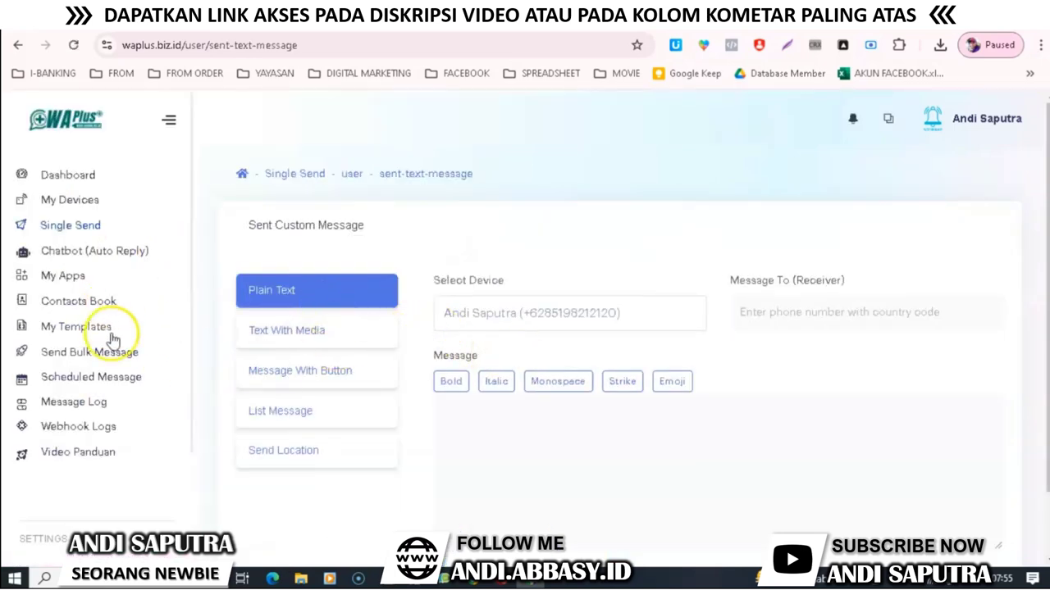
Step: Open My Templates, start a new template and focus its empty Message box
left_click(93, 328)
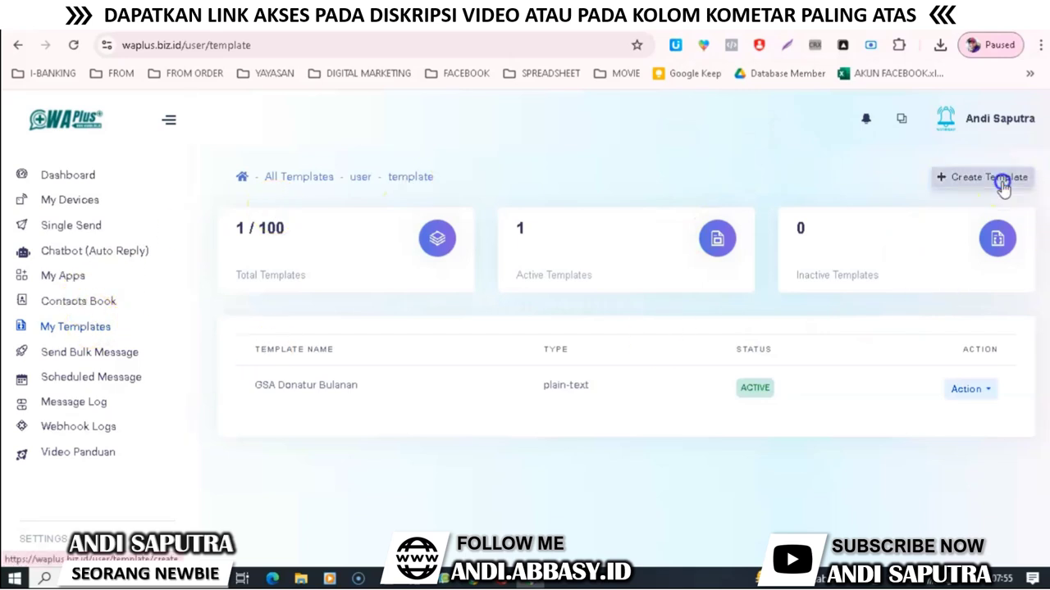
left_click(1000, 179)
scroll(369, 328, "down", 1)
left_click(456, 338)
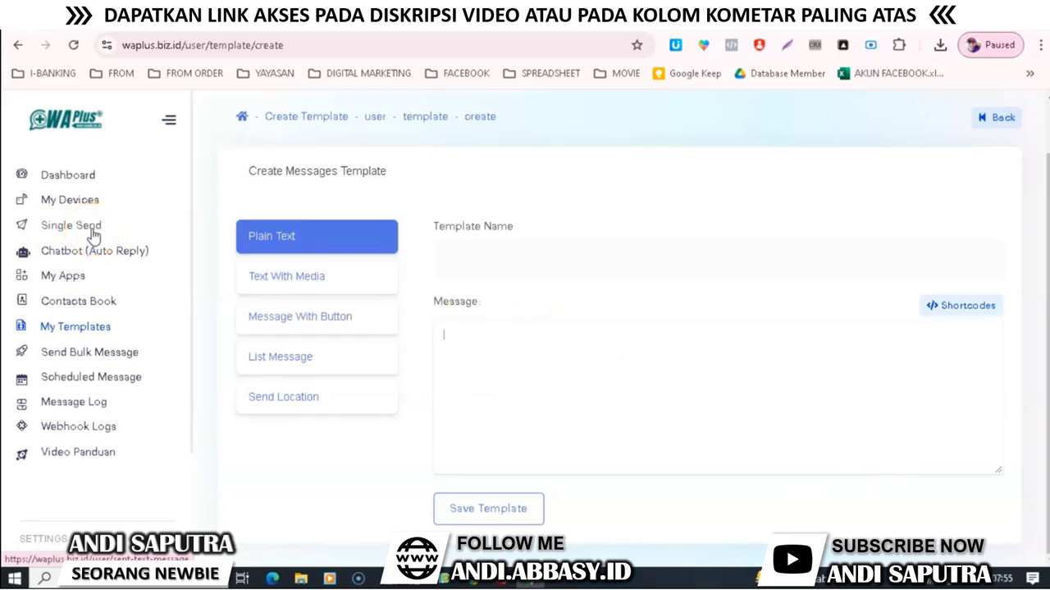
left_click(90, 229)
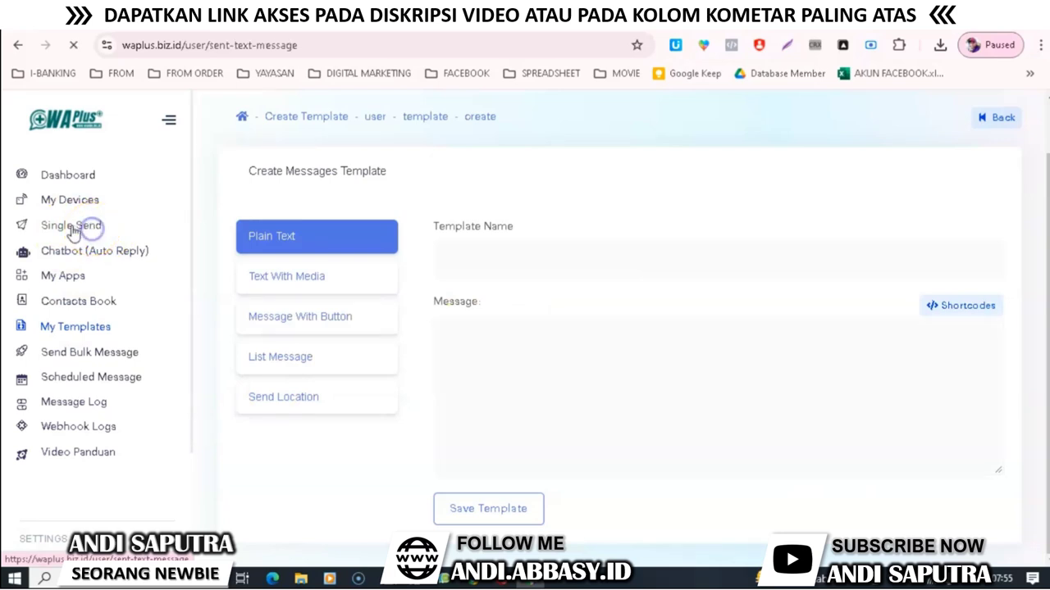
scroll(530, 344, "down", 1)
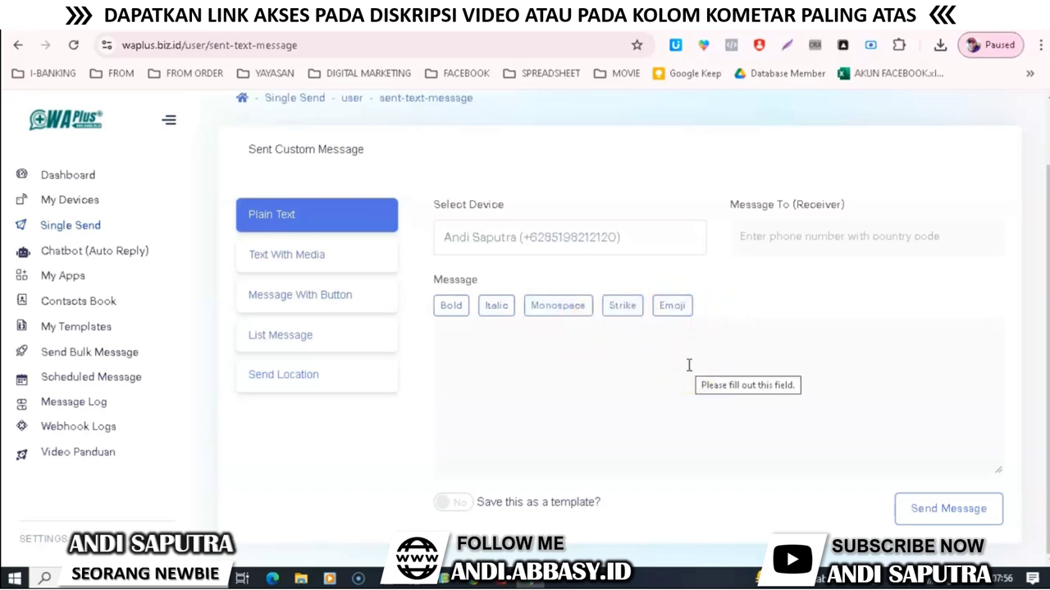
left_click_drag(689, 365, 641, 372)
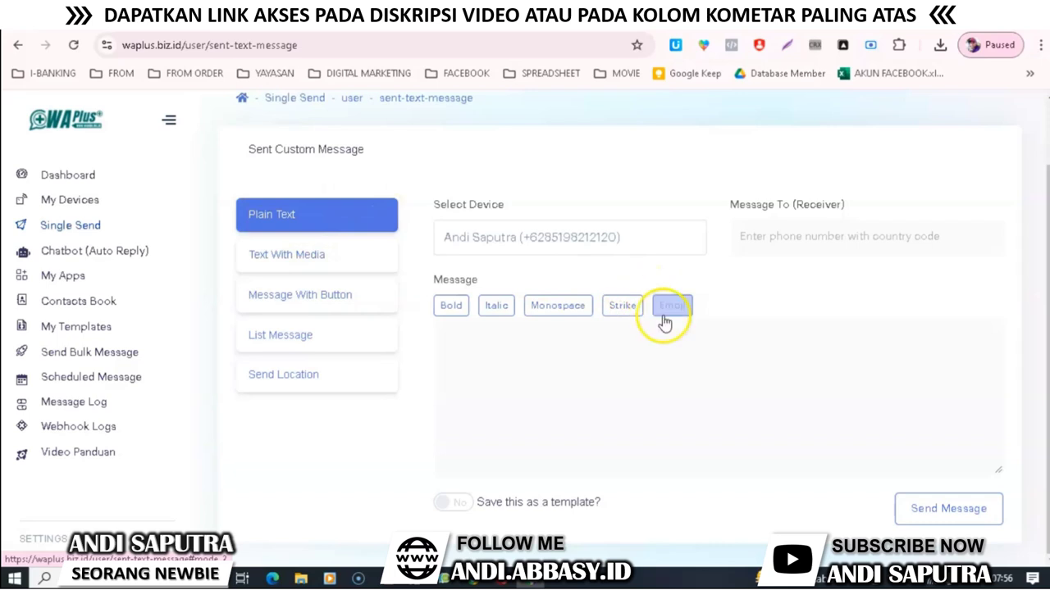
left_click(674, 431)
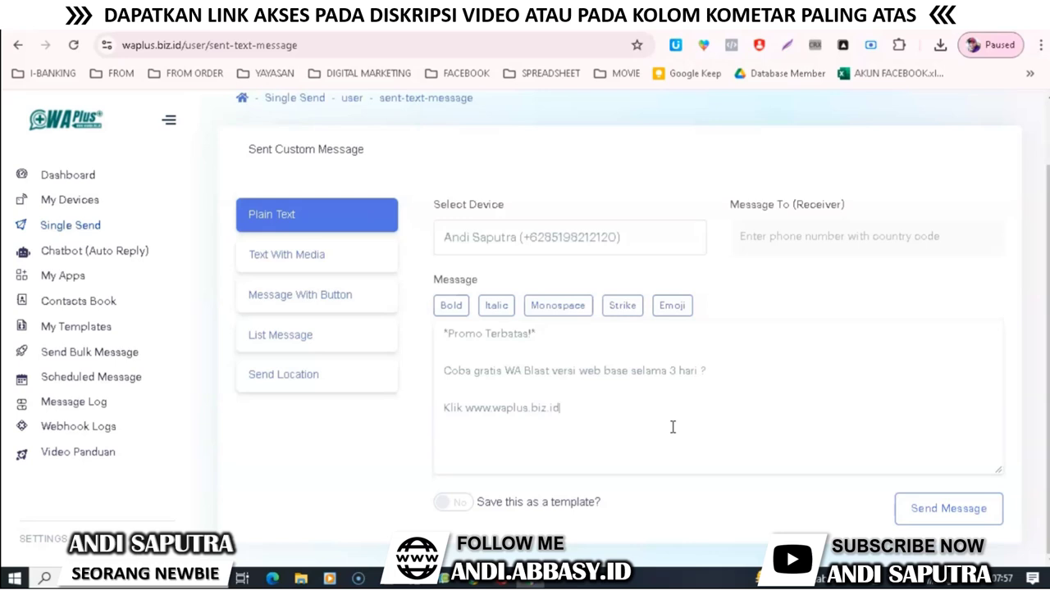
left_click(446, 407)
type("Langsung")
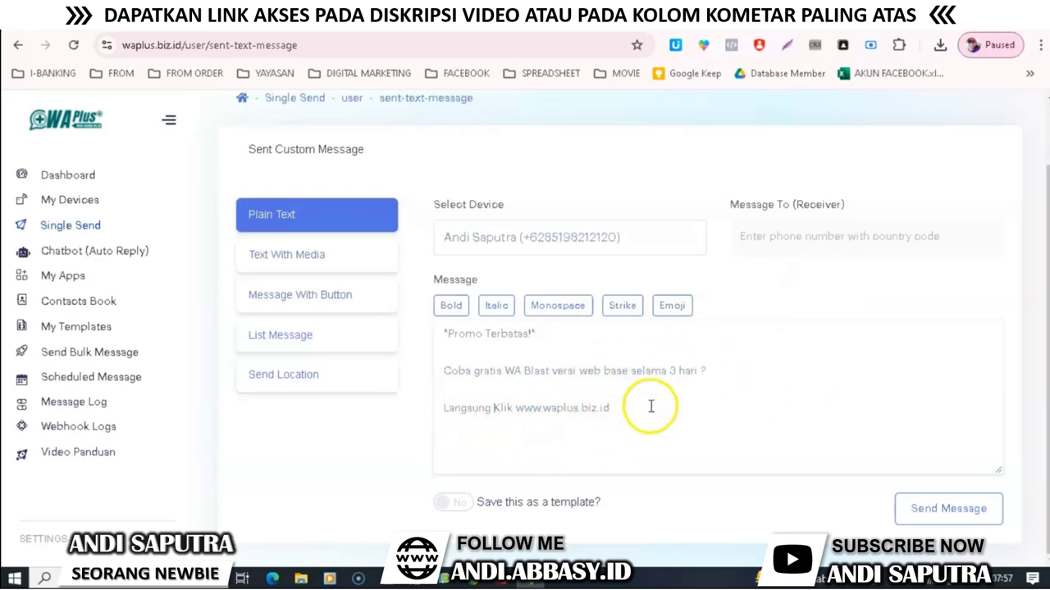
left_click_drag(650, 406, 484, 368)
Step: Pick the suggested receiver phone number and delete its four extra trailing digits
left_click(499, 378)
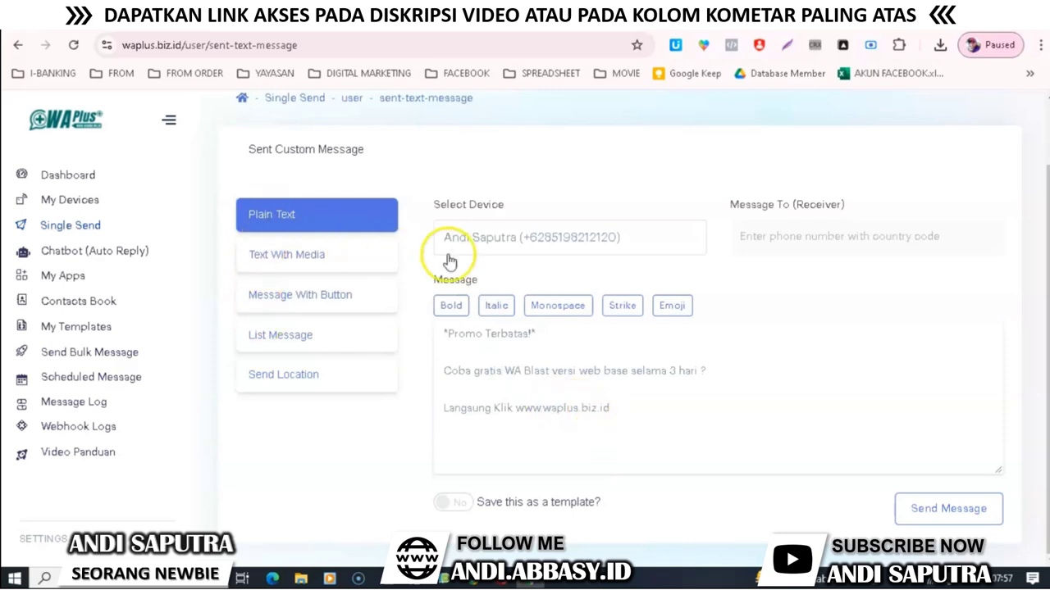
left_click(800, 236)
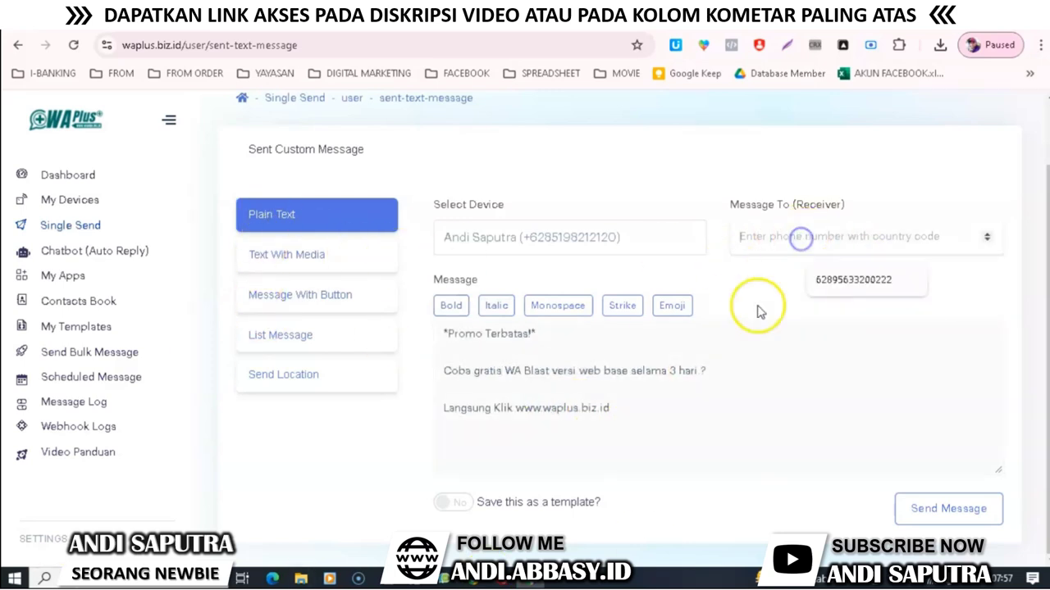
left_click(820, 280)
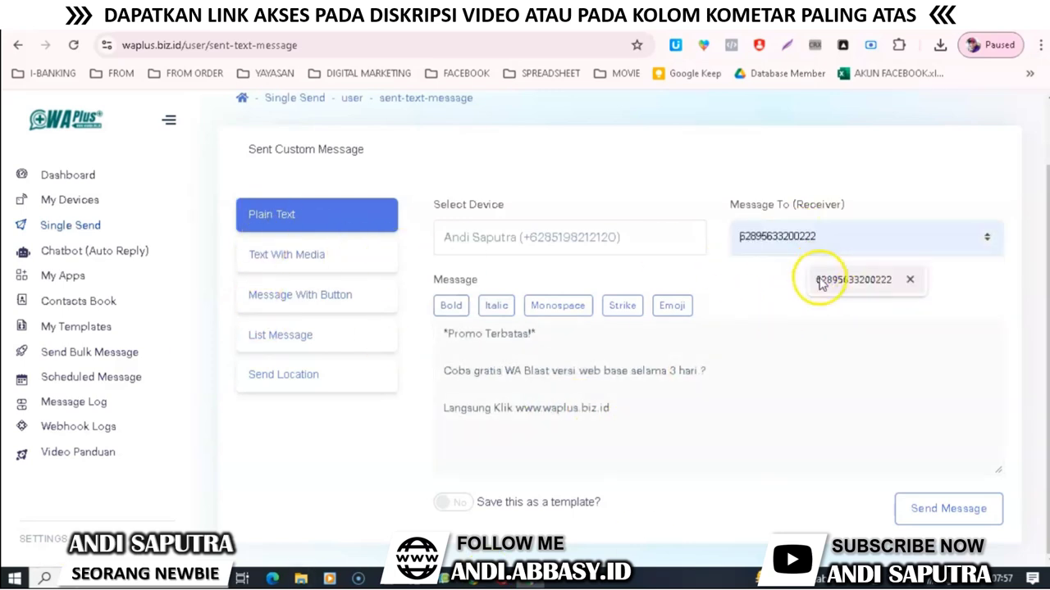
left_click_drag(805, 238, 933, 243)
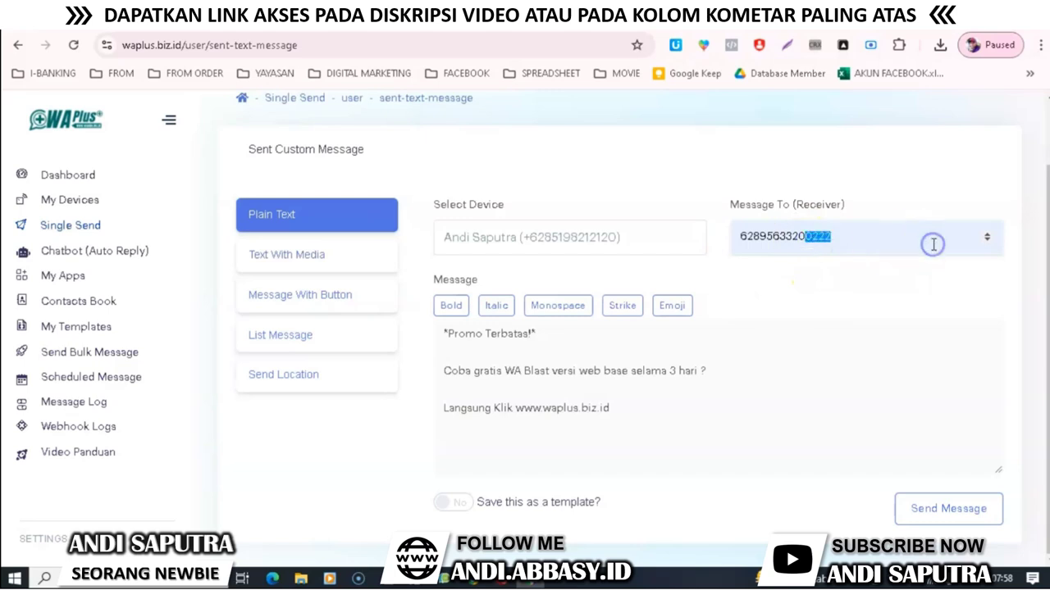
key("BackSpace")
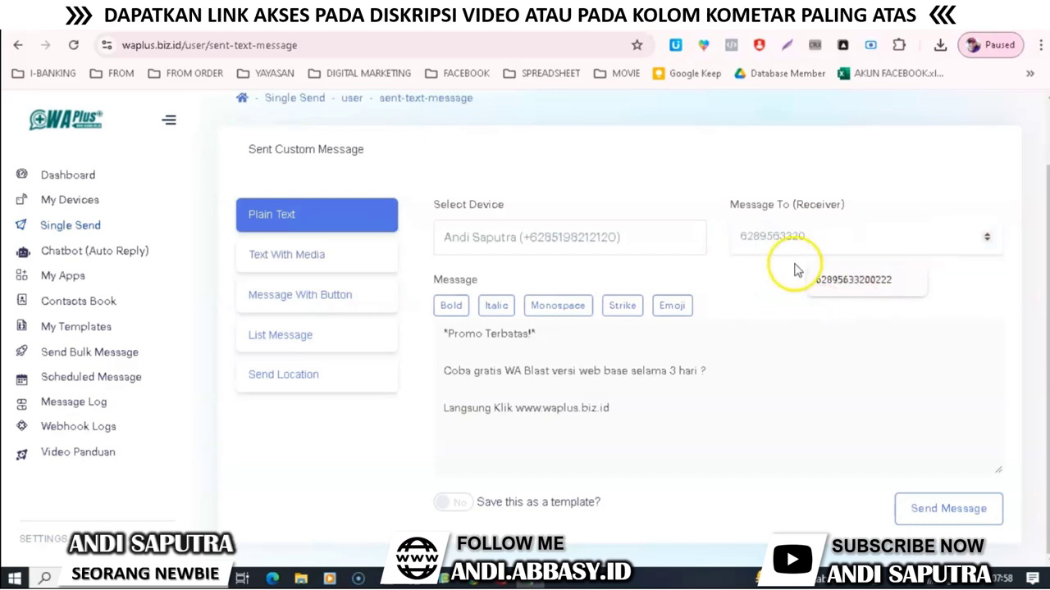
key("Escape")
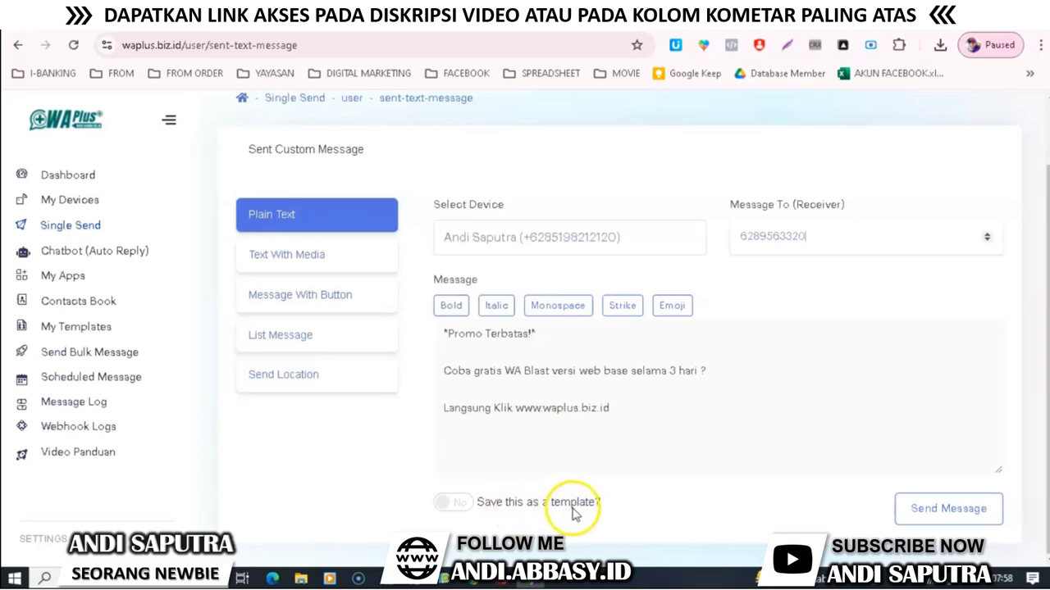
Step: Save the message as template 'Trial WA Plus' and send it, which fails: receiver number not found
left_click(463, 501)
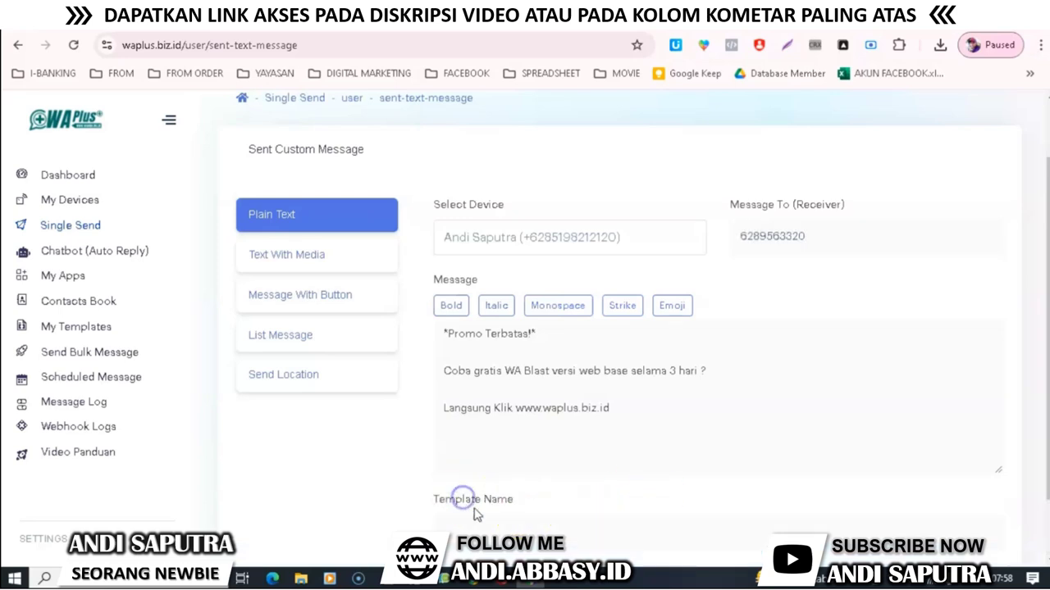
scroll(605, 430, "down", 1)
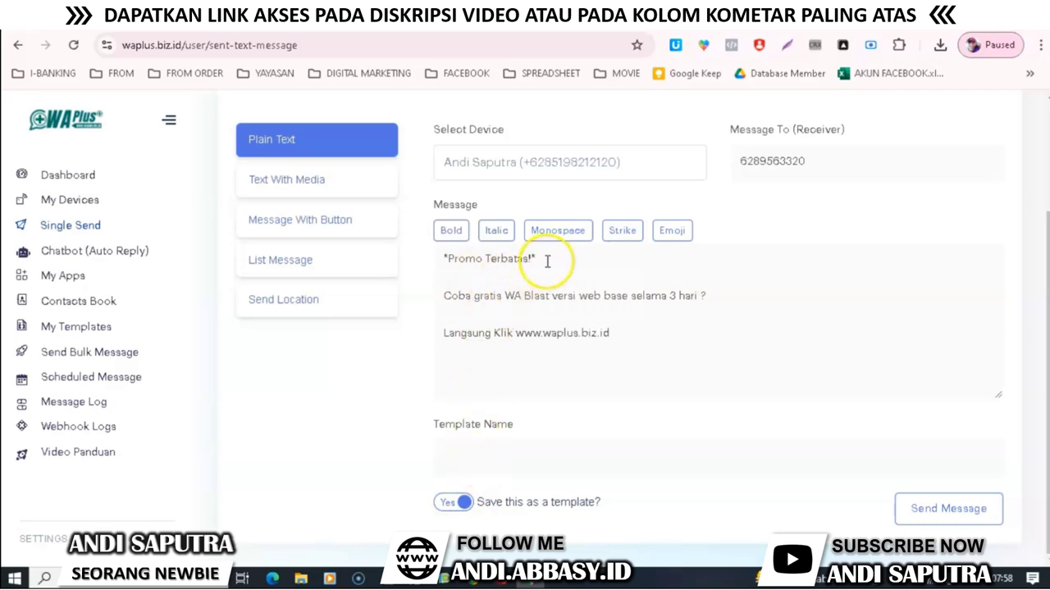
left_click_drag(541, 259, 418, 261)
left_click(522, 459)
type("Trial")
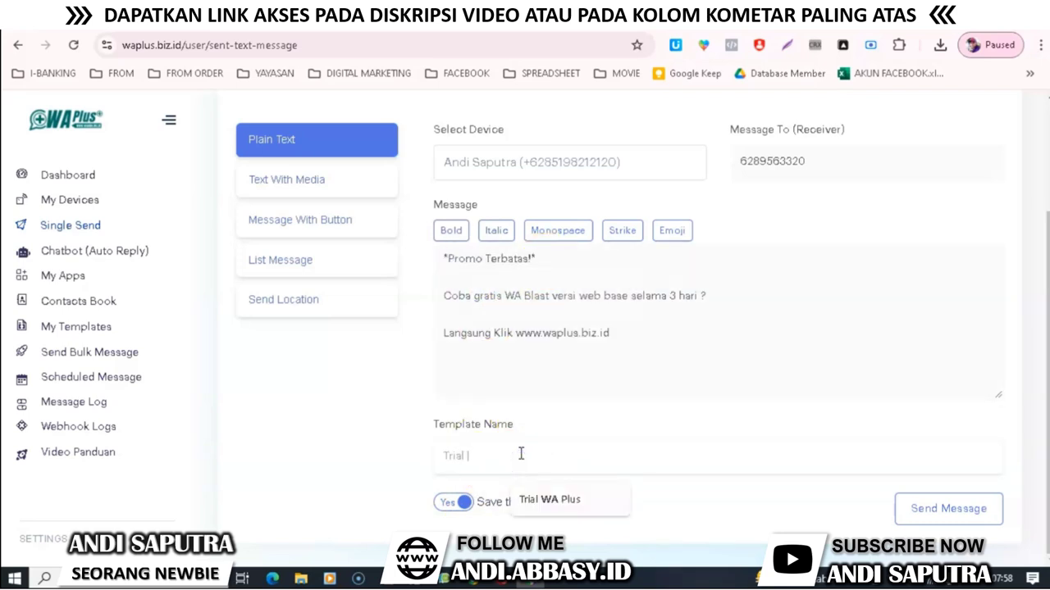
left_click(570, 499)
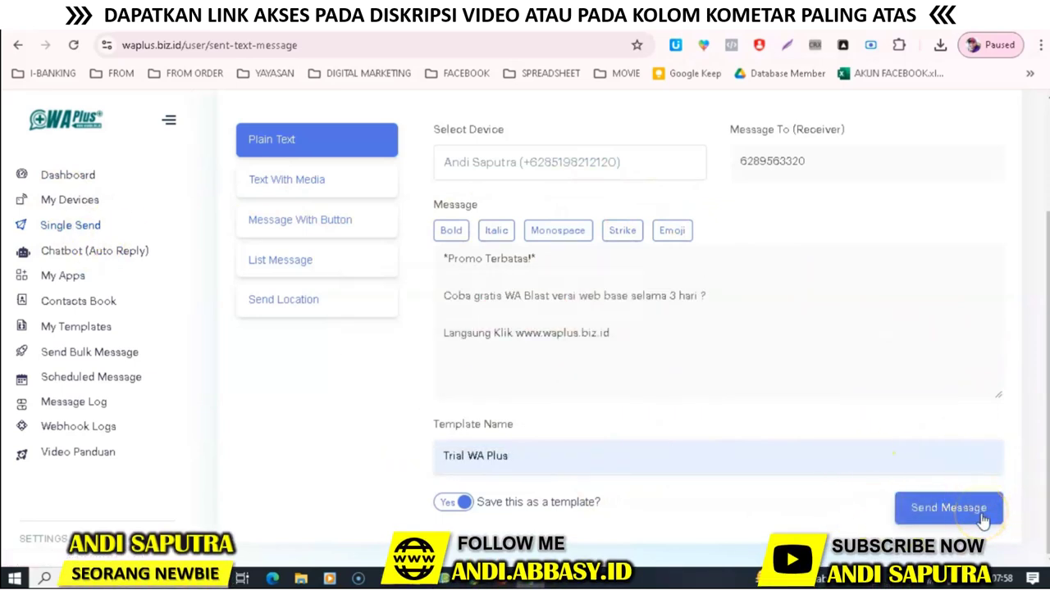
left_click(982, 516)
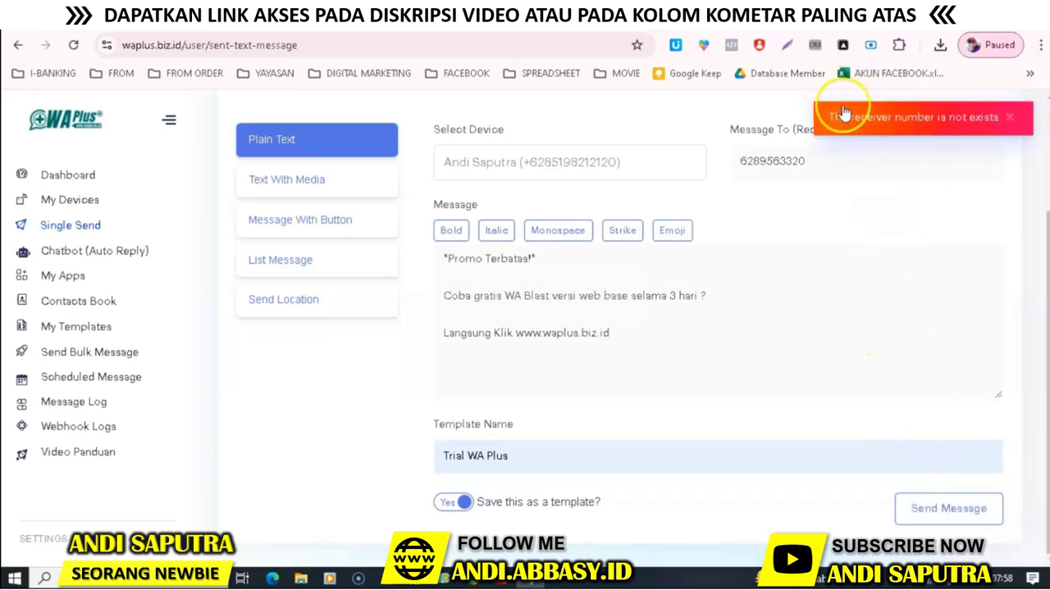
Step: Check My Templates, where 'Trial WA Plus' now appears as an active plain-text template
left_click_drag(832, 117, 976, 136)
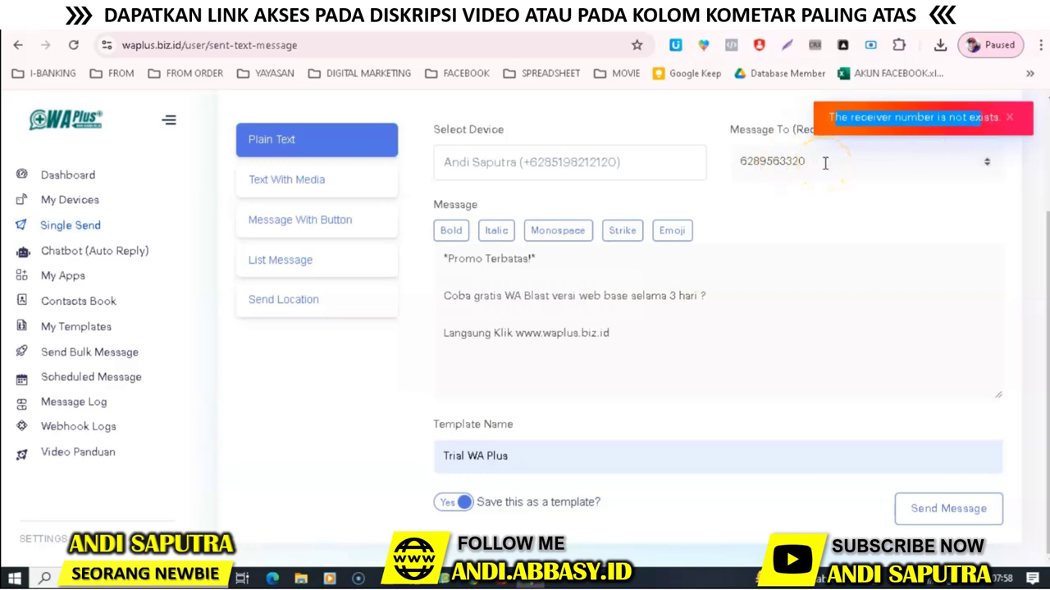
left_click(71, 328)
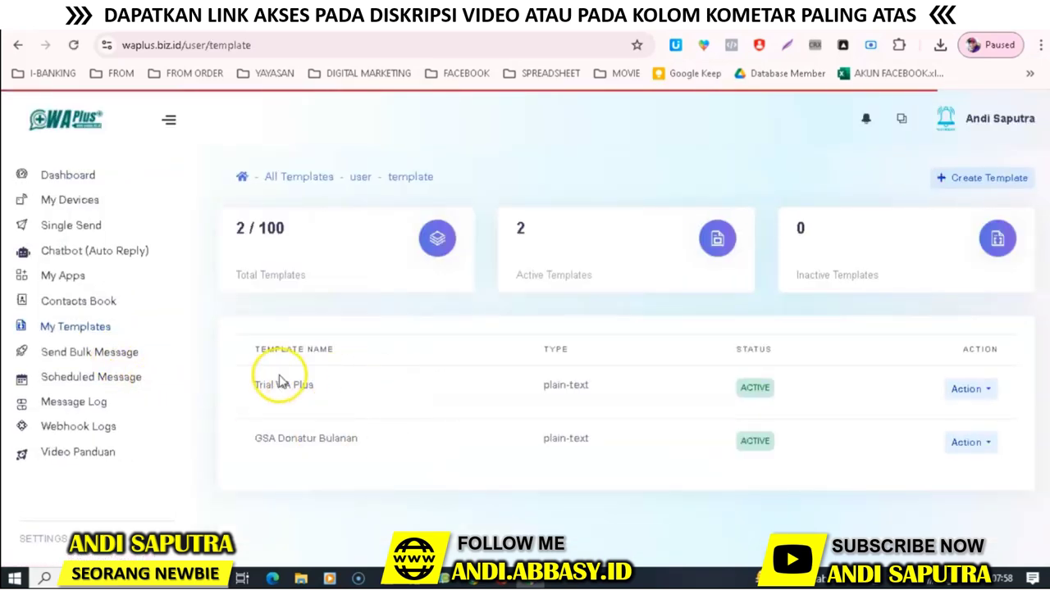
left_click_drag(254, 383, 344, 391)
left_click(344, 390)
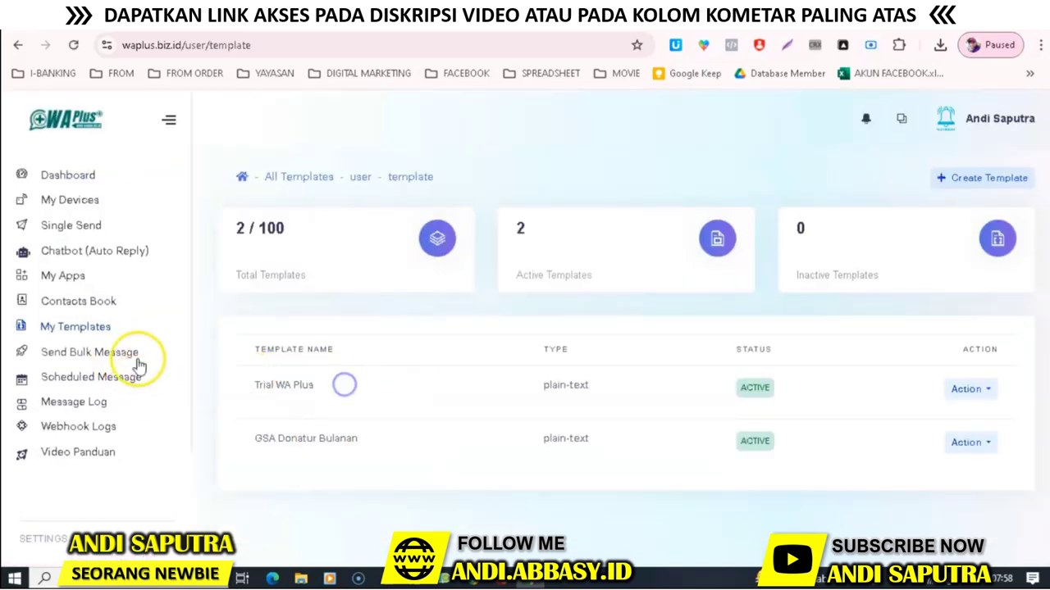
Step: Return to Single Send, switch to Text With Media and look over the supported file types
left_click(80, 232)
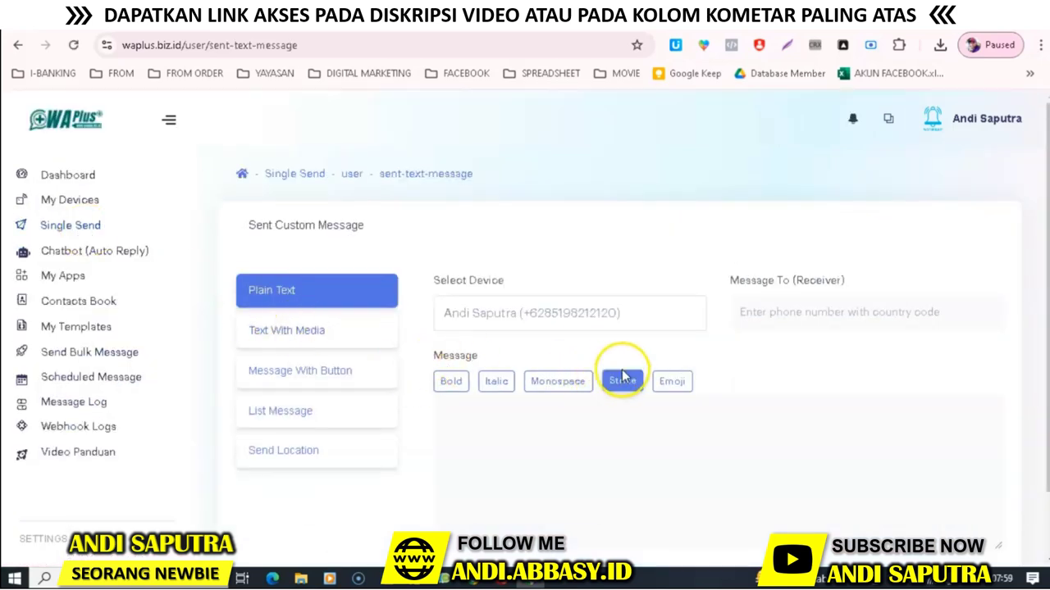
left_click(348, 340)
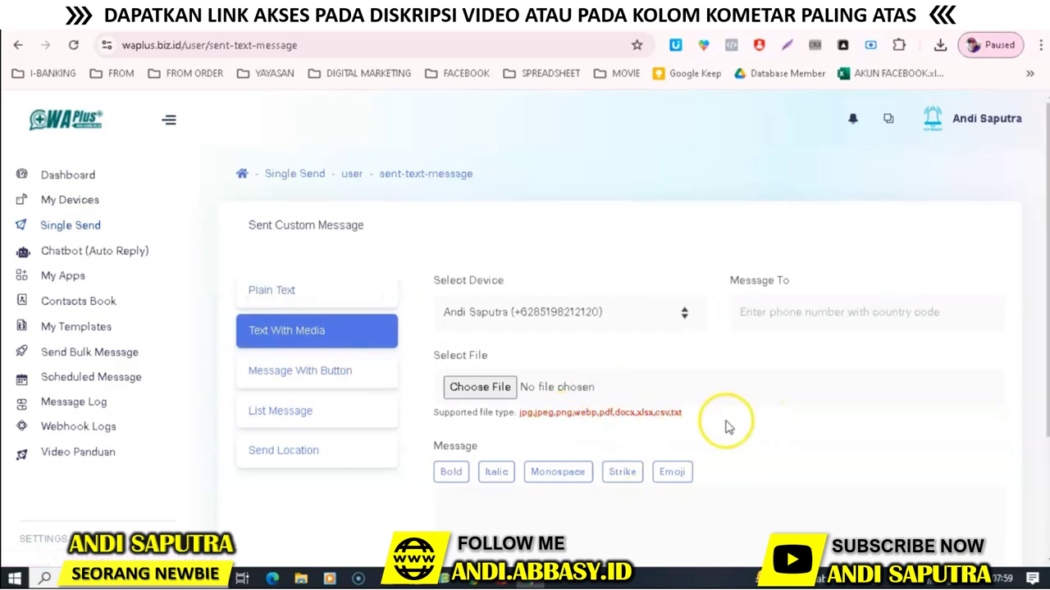
left_click(517, 415)
left_click_drag(518, 415, 729, 417)
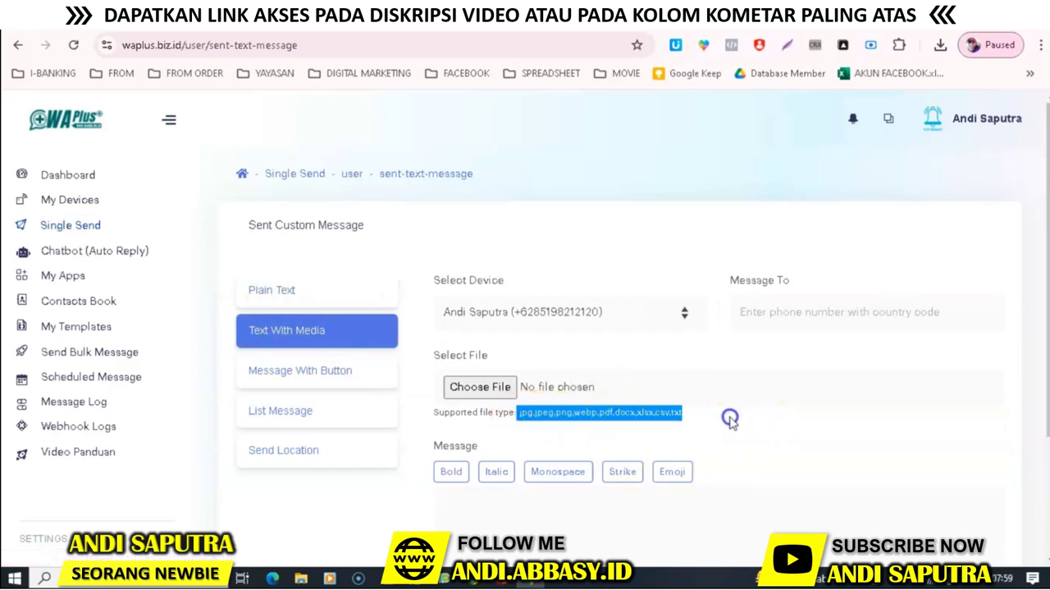
left_click(729, 417)
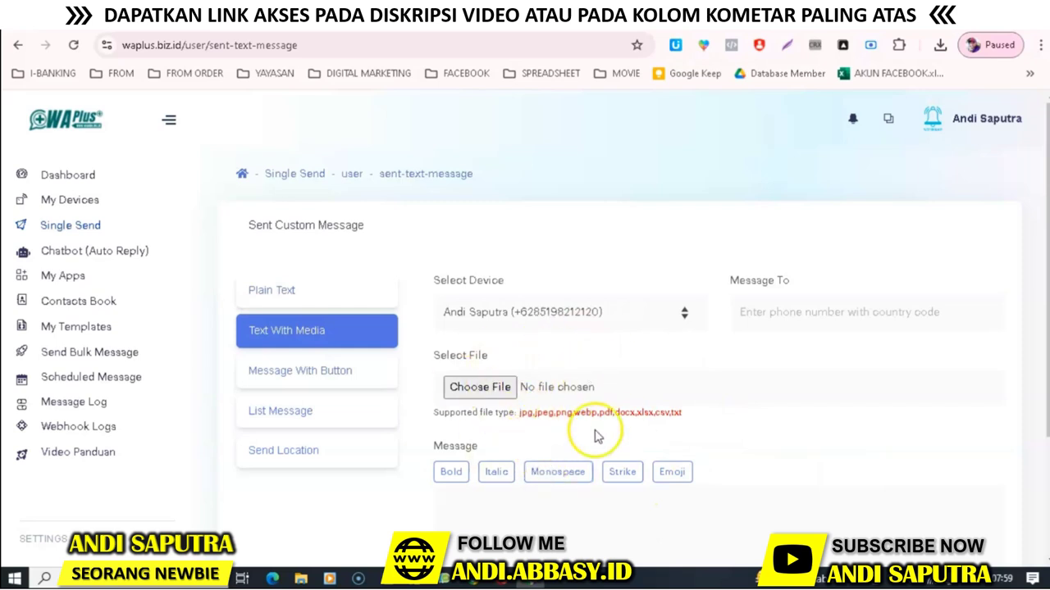
Step: Attach Screenshot_1.png from Documents > Lightshot, then put the cursor in the Message box
left_click(480, 389)
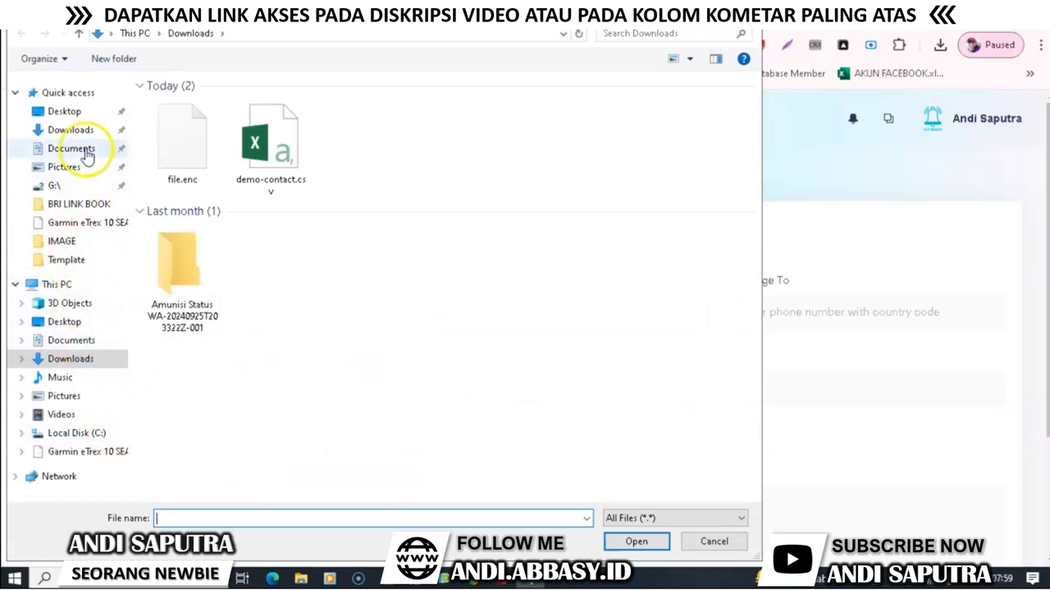
left_click(85, 153)
double_click(229, 122)
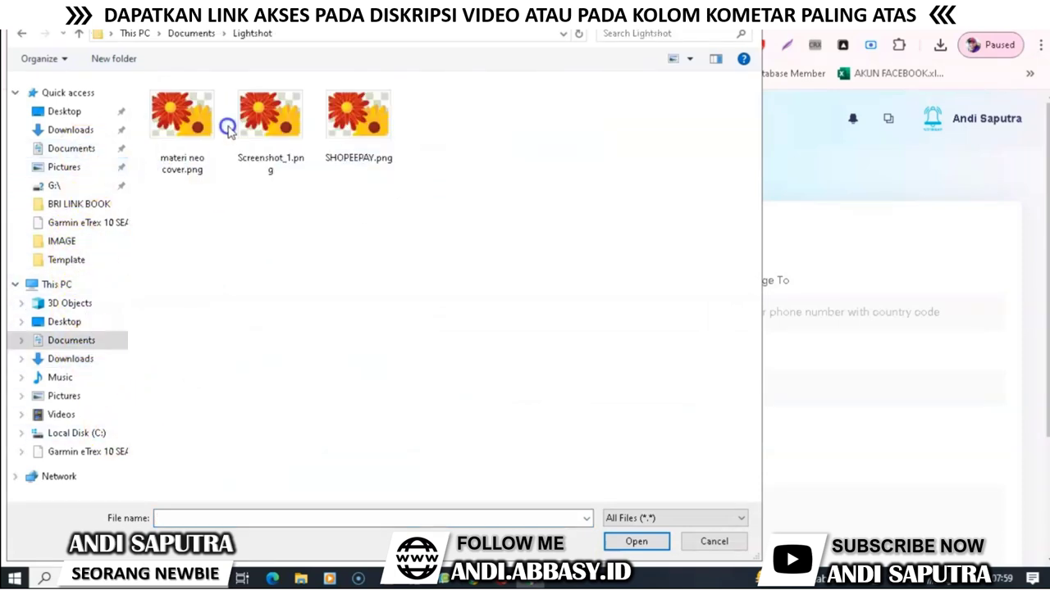
left_click(271, 130)
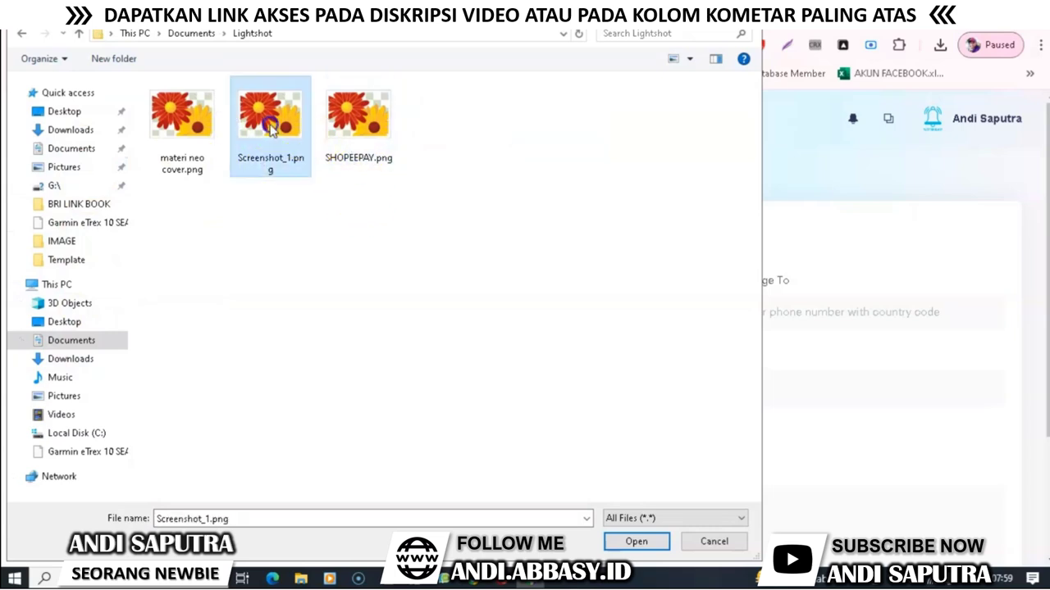
double_click(271, 130)
scroll(558, 408, "down", 2)
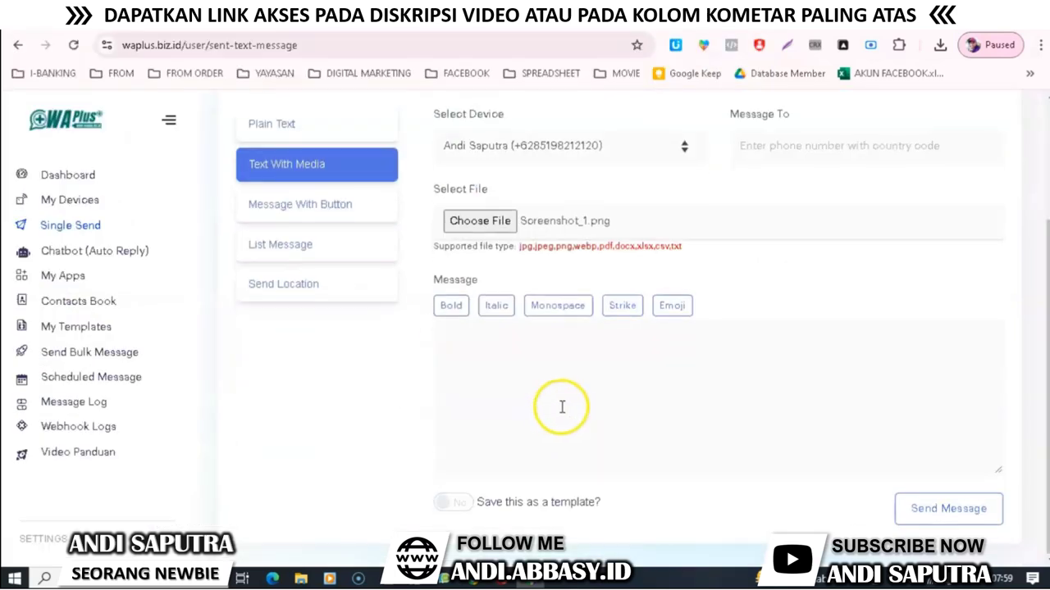
left_click(571, 360)
type("Program Gratis Nambah Saldo Rekening Lewat Whatsapp selama 3 Hari")
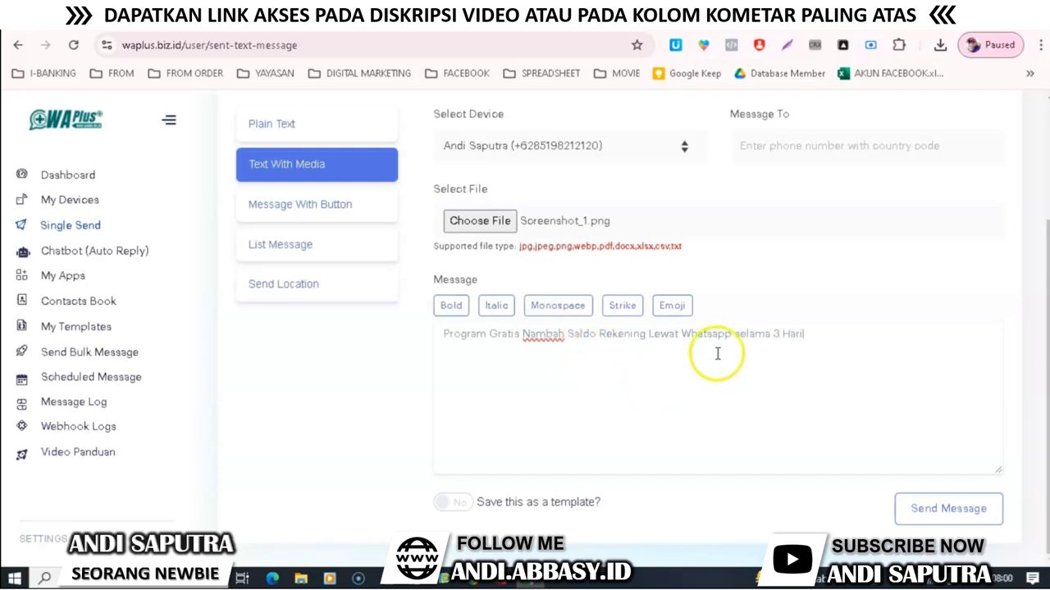
left_click(838, 336)
key("Return")
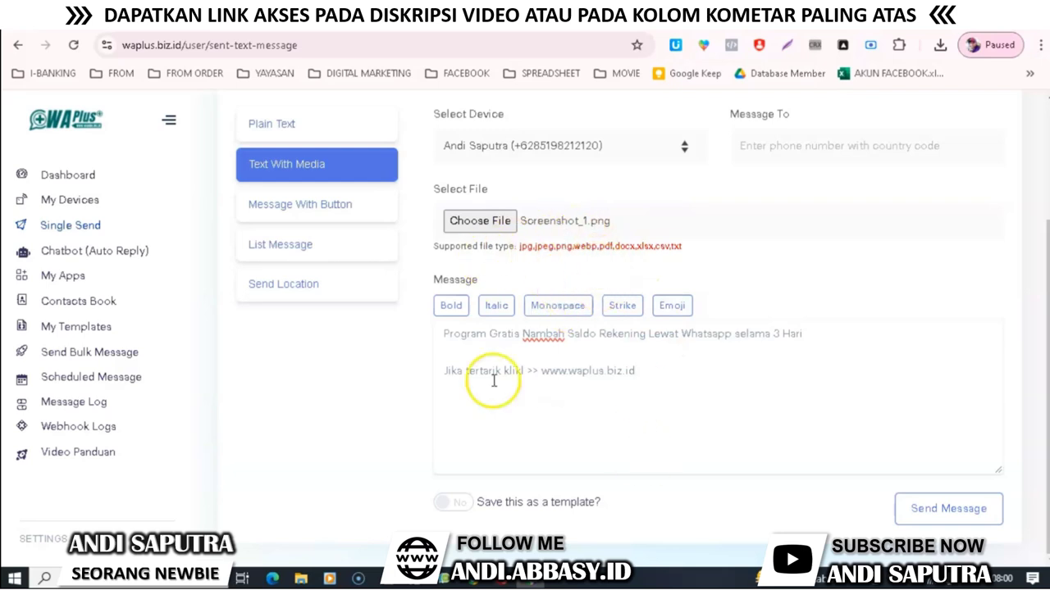
Step: Enter the receiver's phone number in the receiver field
left_click(856, 144)
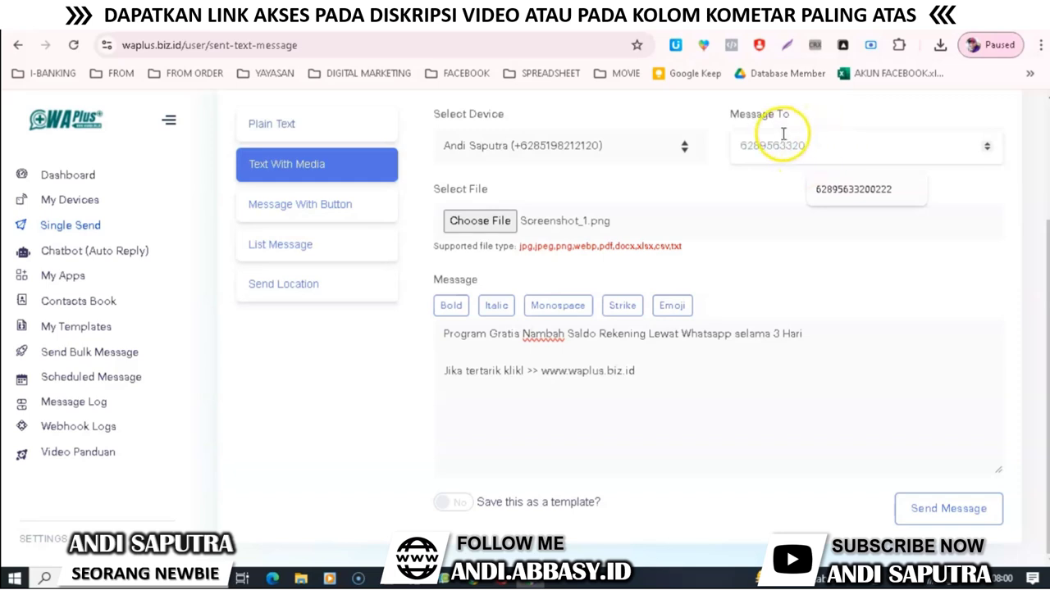
left_click(766, 191)
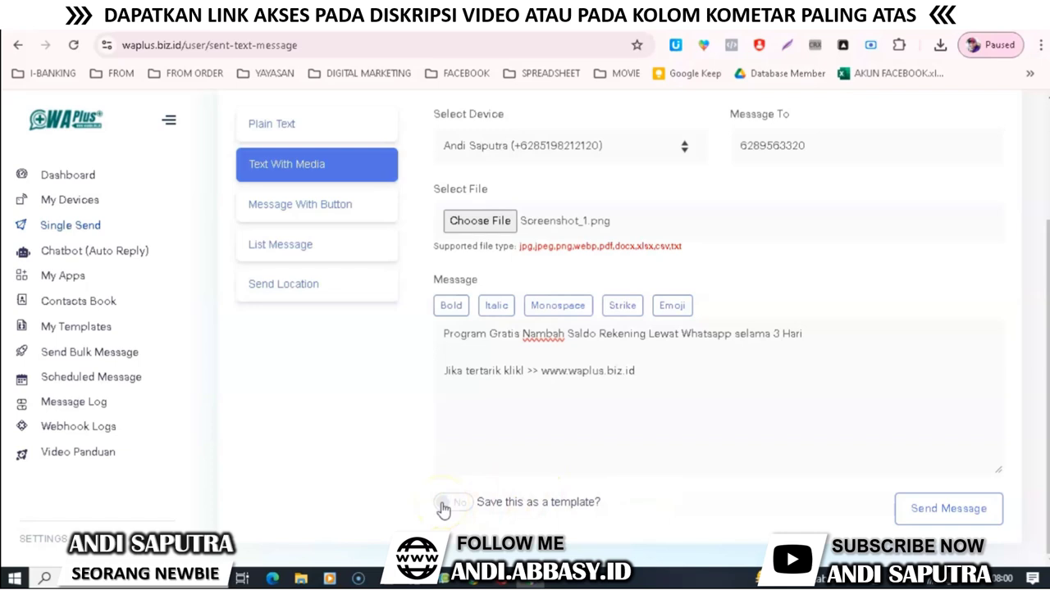
Step: Save the message as template 'Program Belajar Nambah Saldo' and send it
left_click(459, 504)
left_click(459, 508)
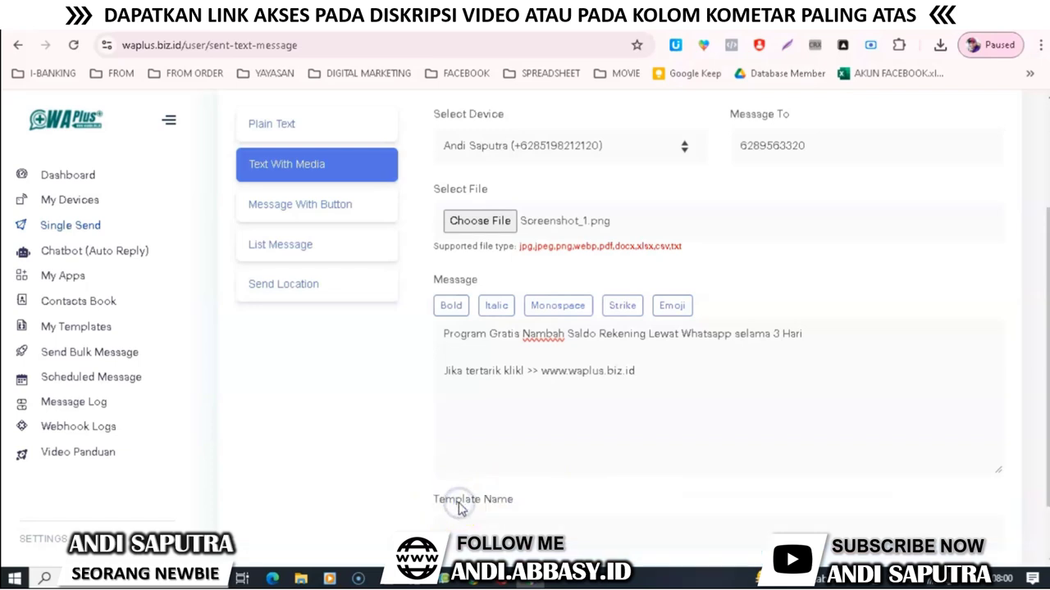
scroll(574, 451, "down", 1)
left_click(624, 463)
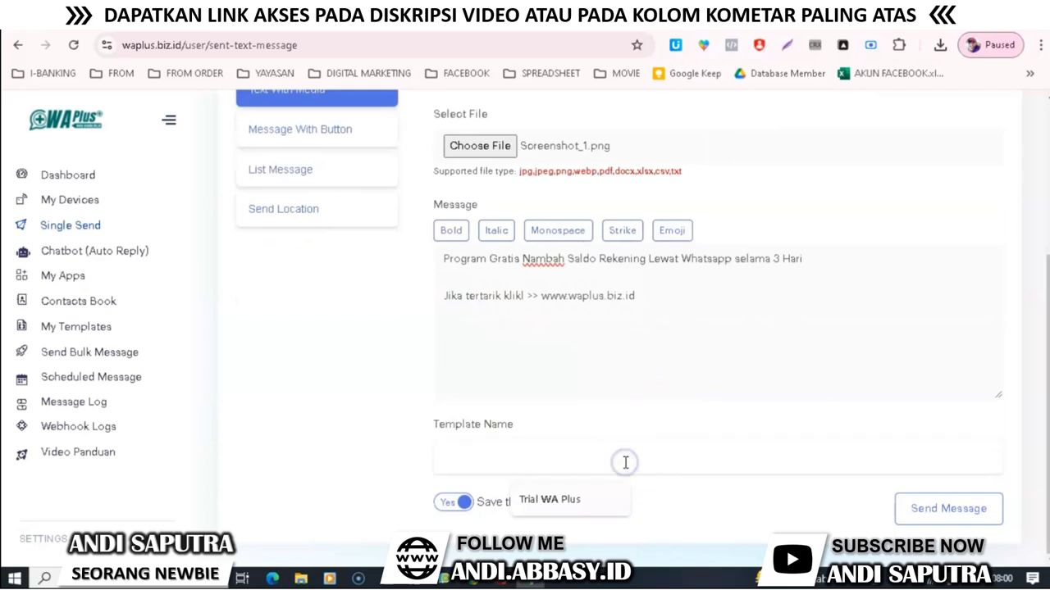
type("Program Belajar Nambah Saldo")
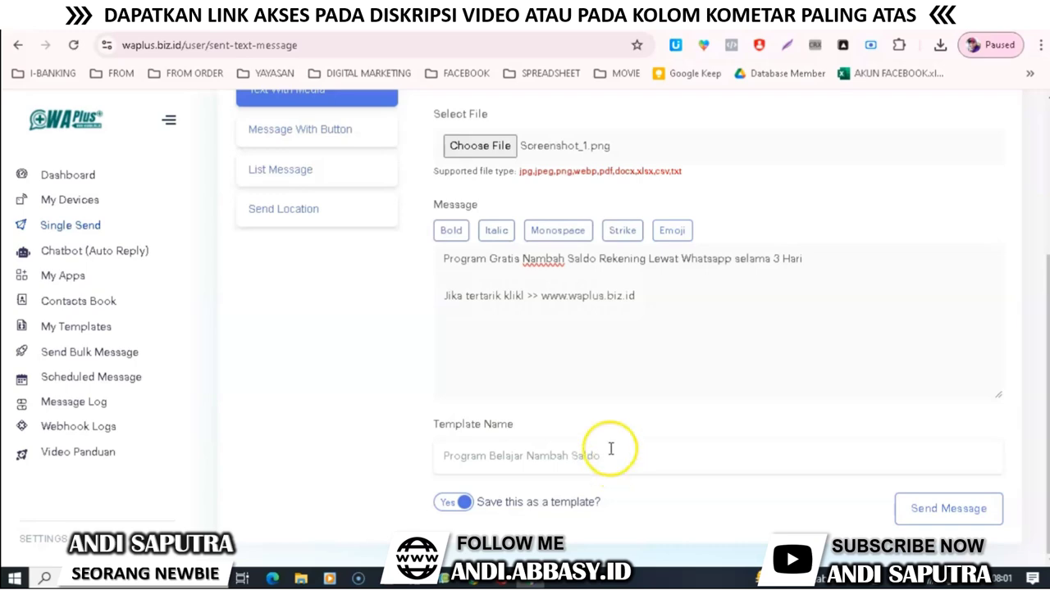
scroll(574, 304, "up", 2)
scroll(754, 347, "down", 2)
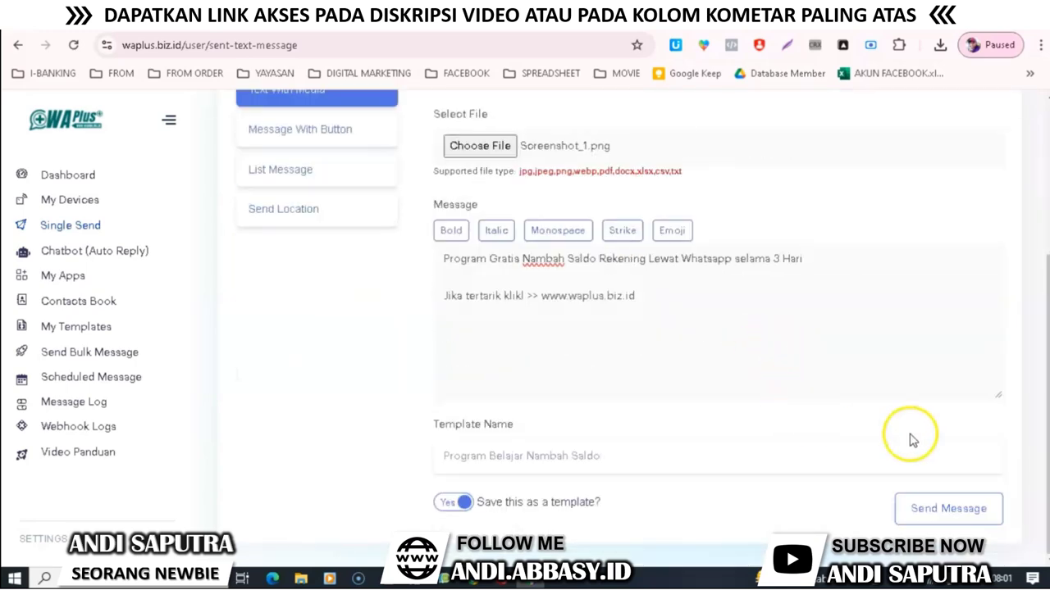
scroll(891, 429, "up", 2)
scroll(837, 386, "down", 2)
scroll(810, 387, "up", 1)
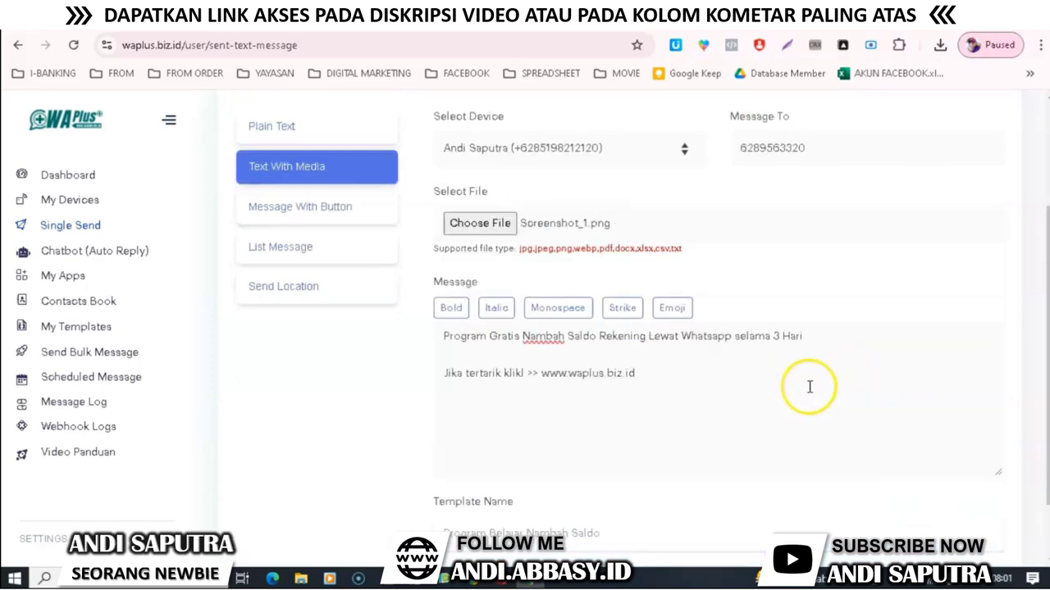
scroll(820, 394, "down", 1)
left_click(943, 508)
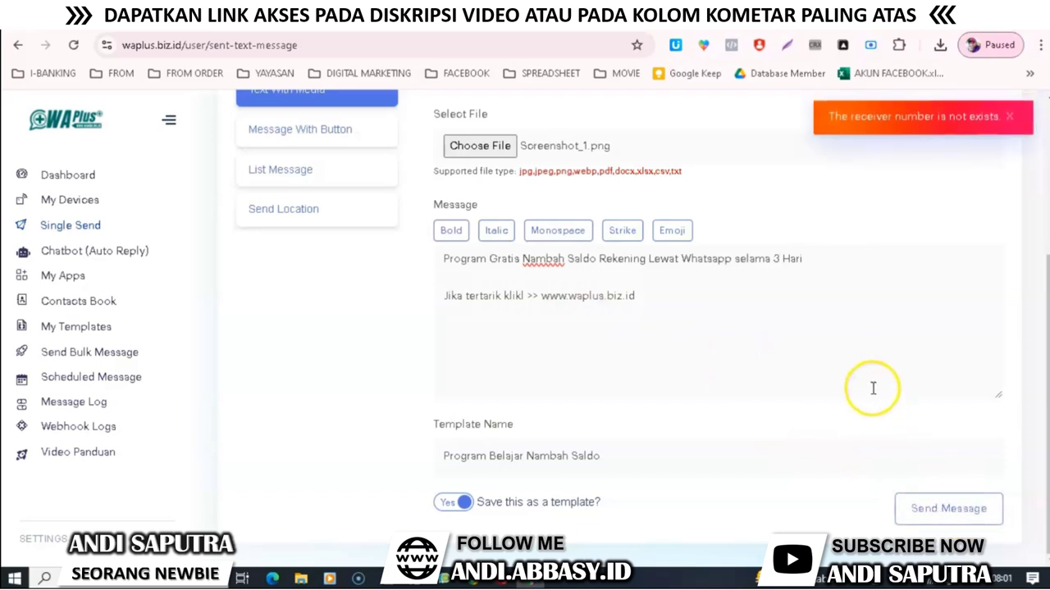
Step: Highlight the 'receiver number is not exists' error message
left_click_drag(827, 118, 960, 134)
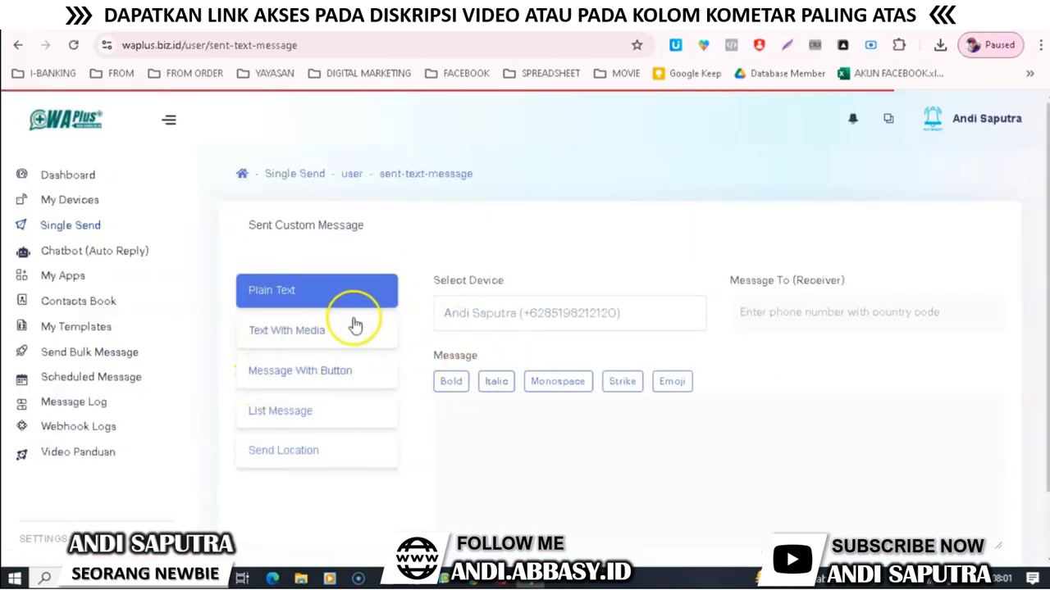
Step: Switch to Message With Button and review its Message, Footer Text and Button 1 Text fields
left_click(305, 331)
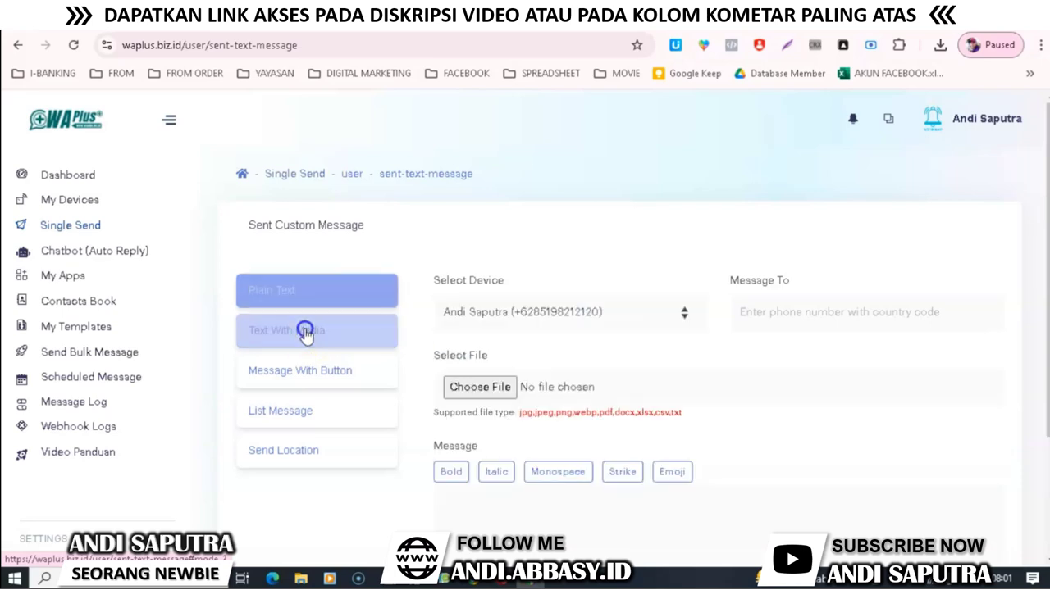
left_click(344, 374)
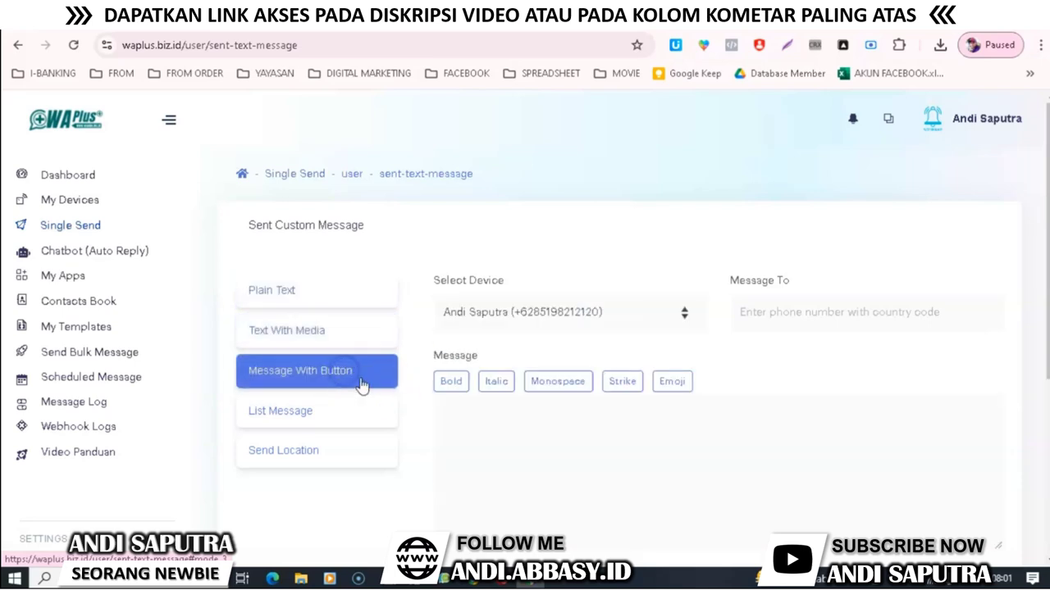
scroll(510, 359, "down", 2)
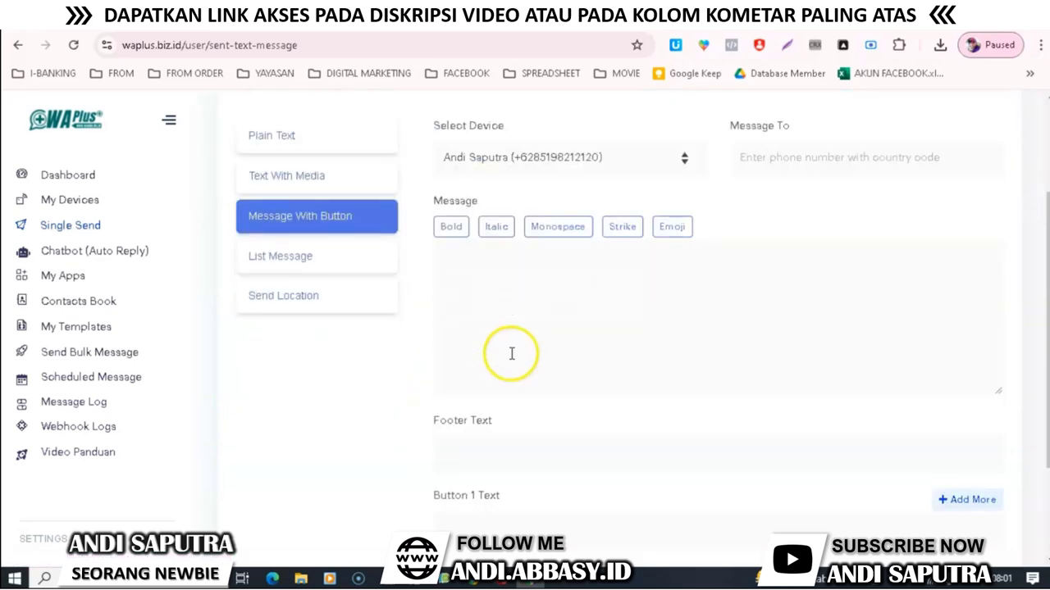
scroll(510, 353, "down", 1)
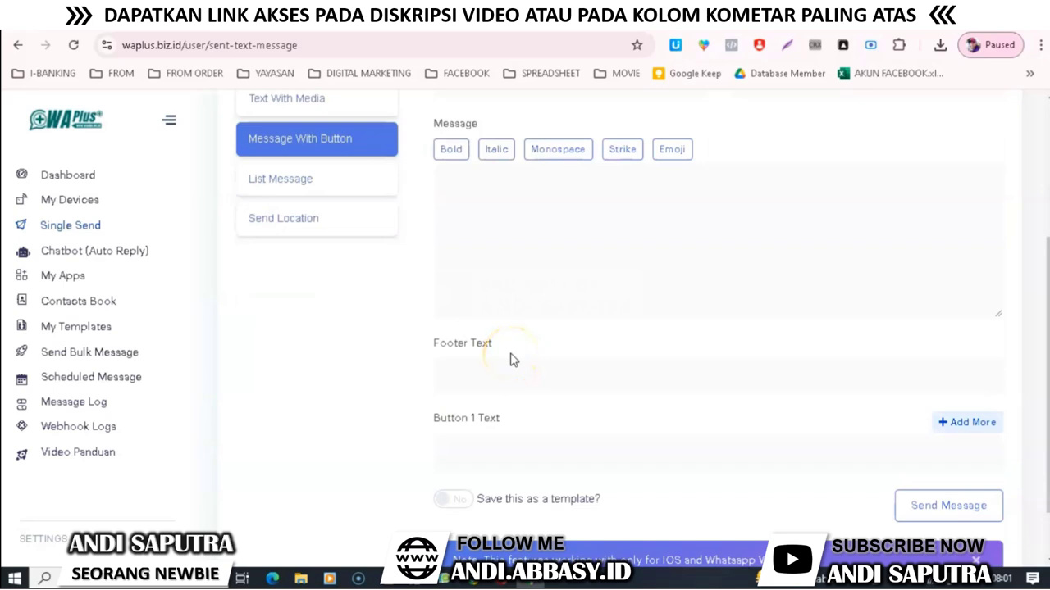
scroll(510, 360, "up", 1)
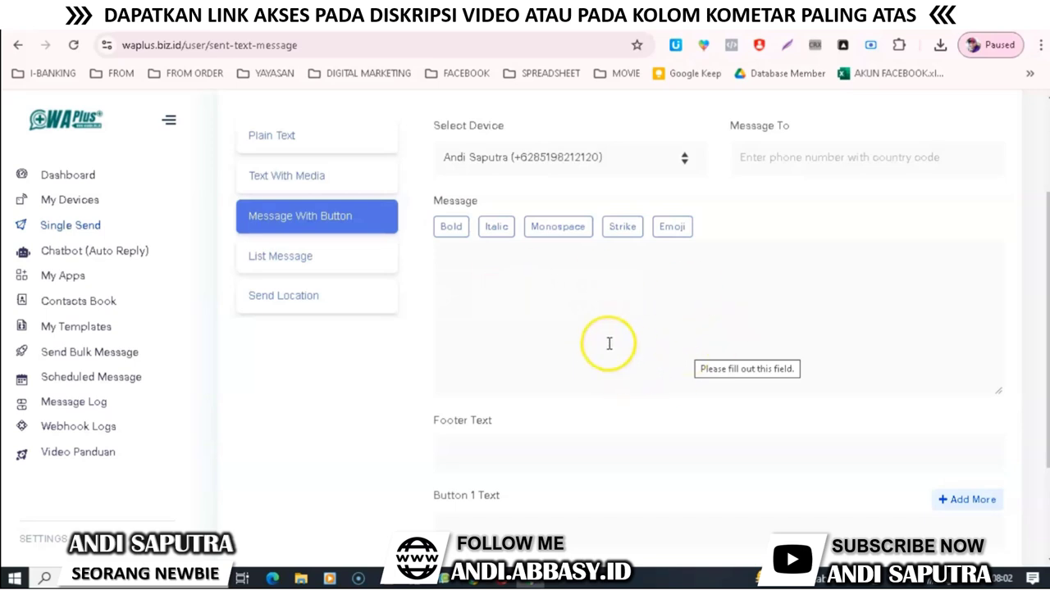
scroll(559, 379, "down", 2)
scroll(620, 397, "up", 1)
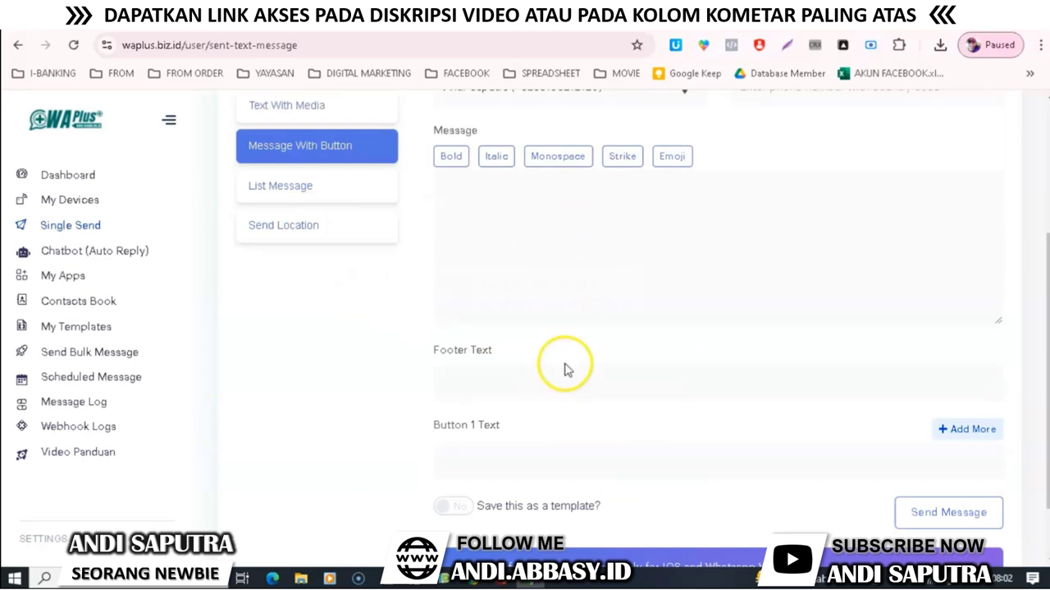
Step: Browse the List Message fields, then switch to Send Location with empty Latitude and Longitude
left_click(312, 195)
scroll(340, 269, "up", 1)
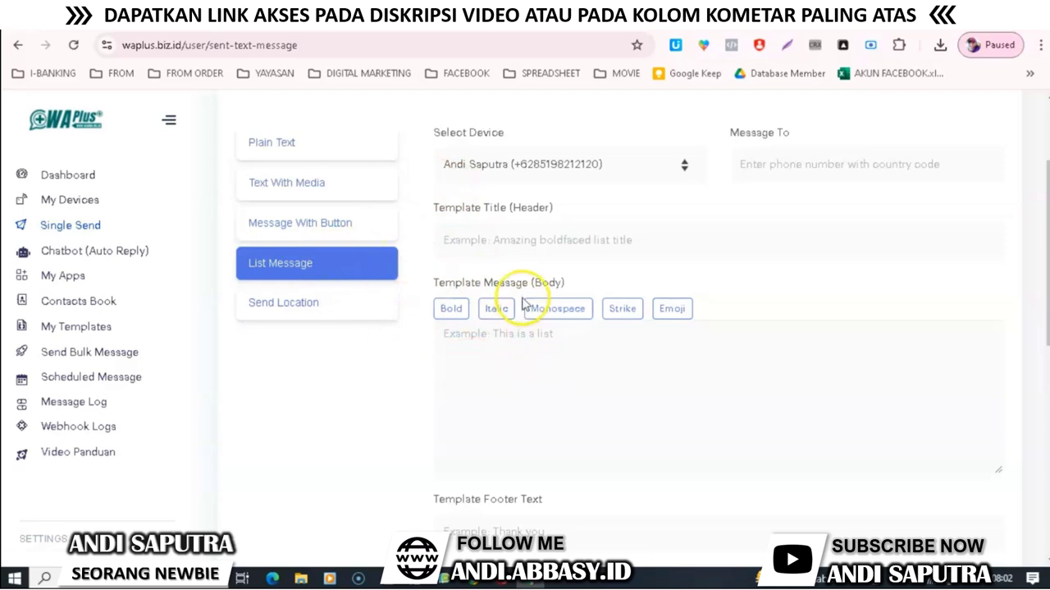
scroll(534, 421, "down", 2)
scroll(534, 421, "down", 2)
scroll(534, 438, "down", 1)
scroll(539, 443, "up", 4)
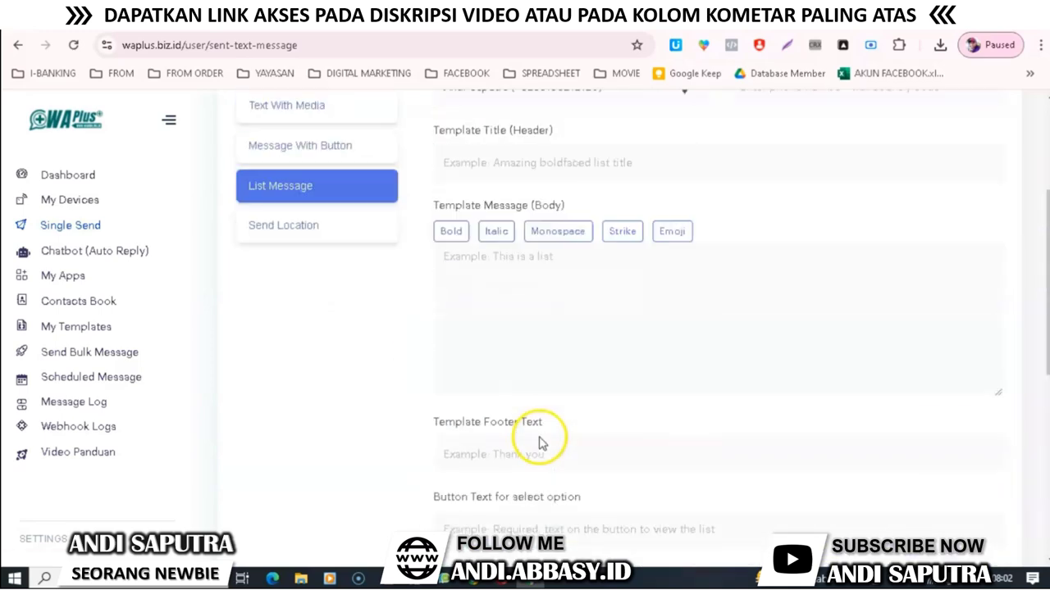
scroll(539, 443, "up", 2)
left_click(343, 384)
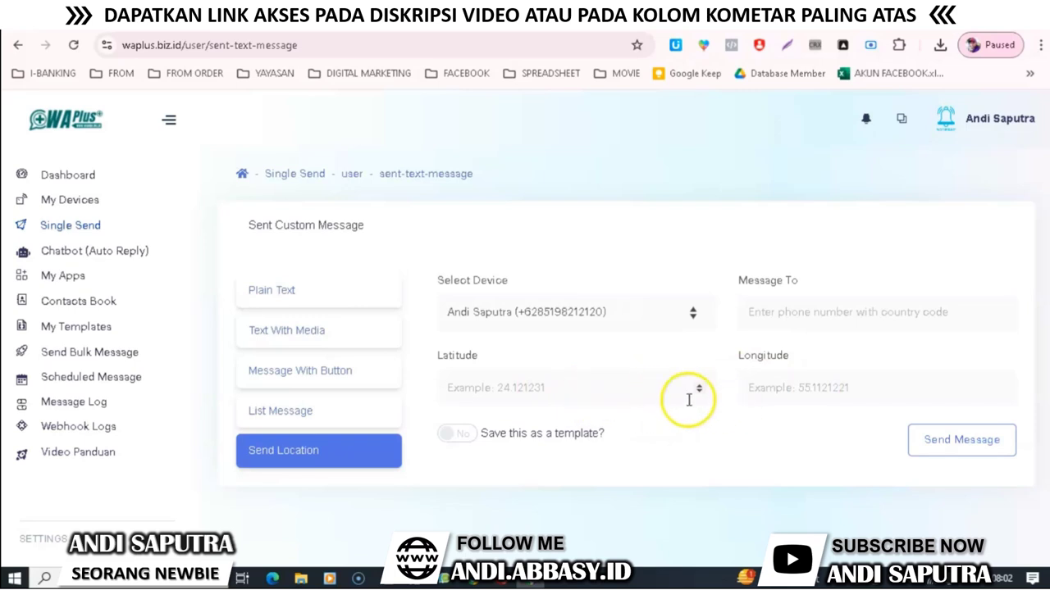
left_click(488, 394)
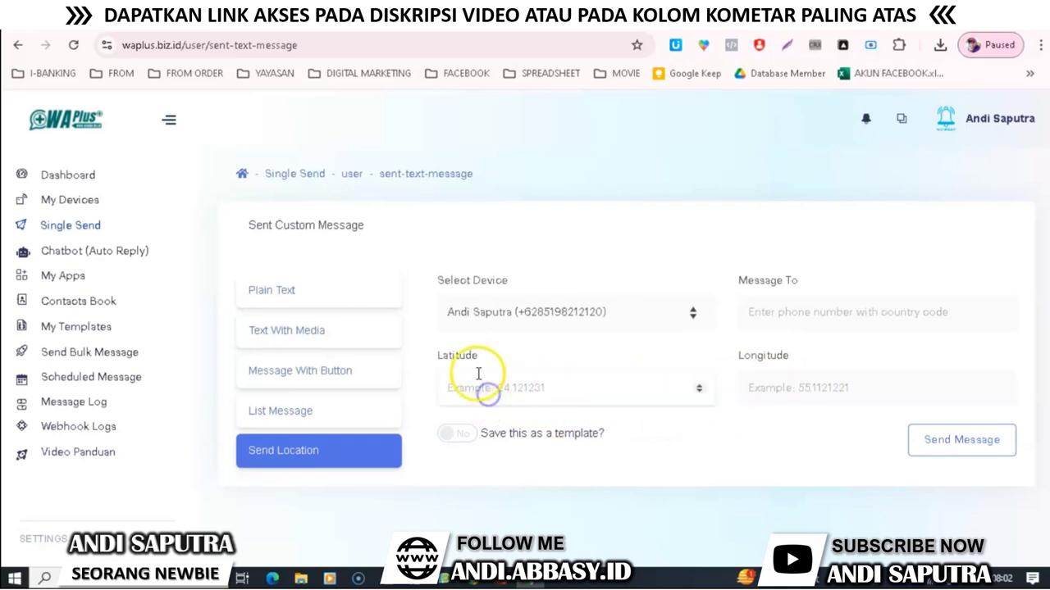
left_click(802, 388)
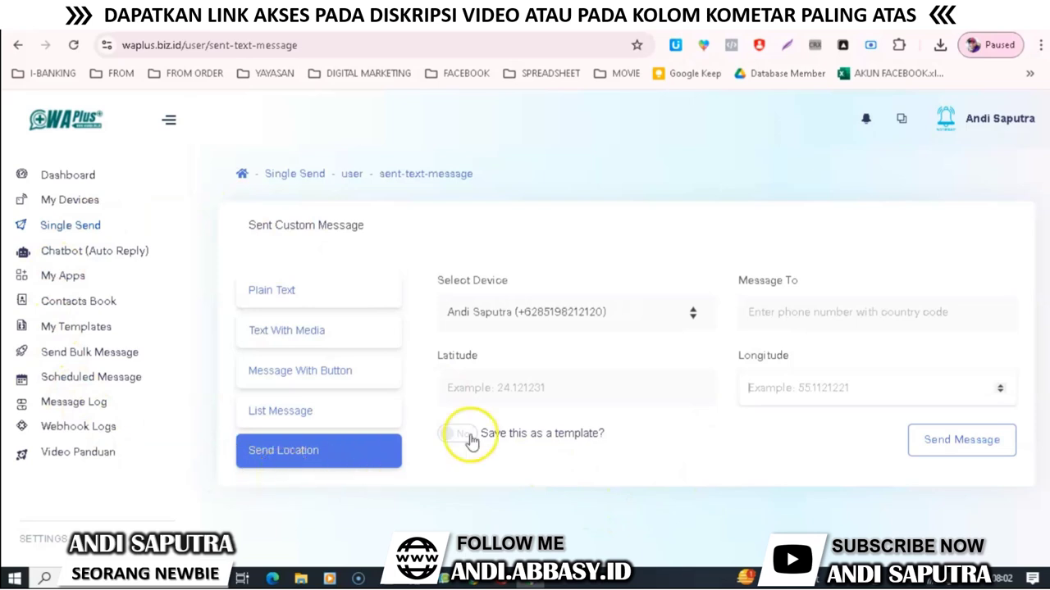
left_click(775, 301)
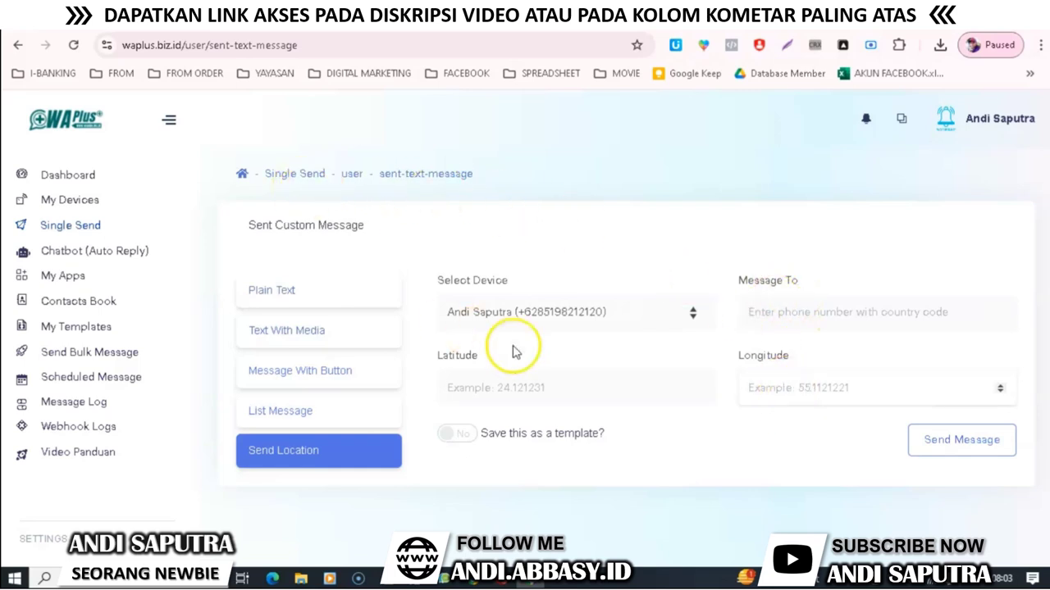
left_click(755, 379)
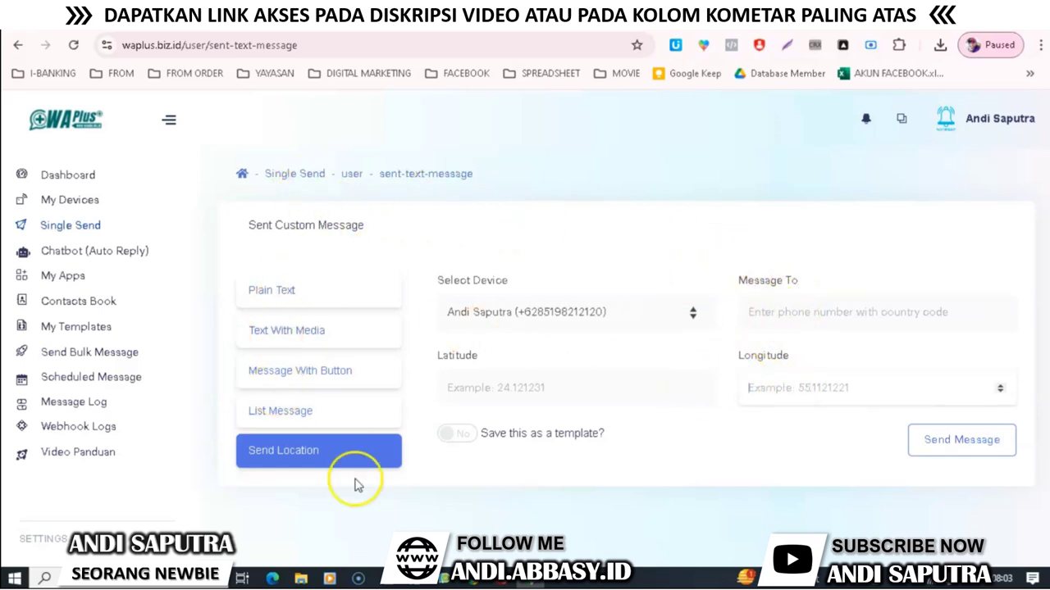